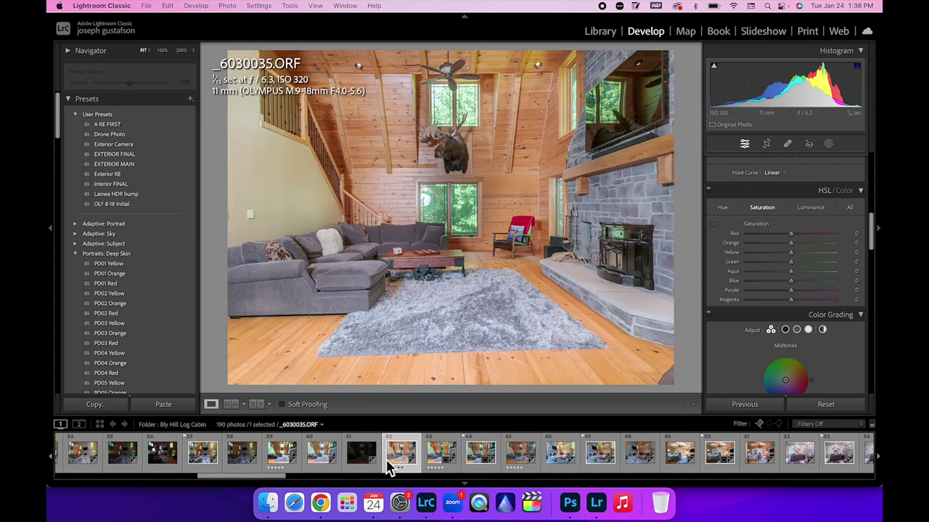
# Reset _6030035.ORF and raise its exposure to about +2.46, checking the window at 100%
pyautogui.scroll(-5, 812, 327)
pyautogui.scroll(-5, 813, 326)
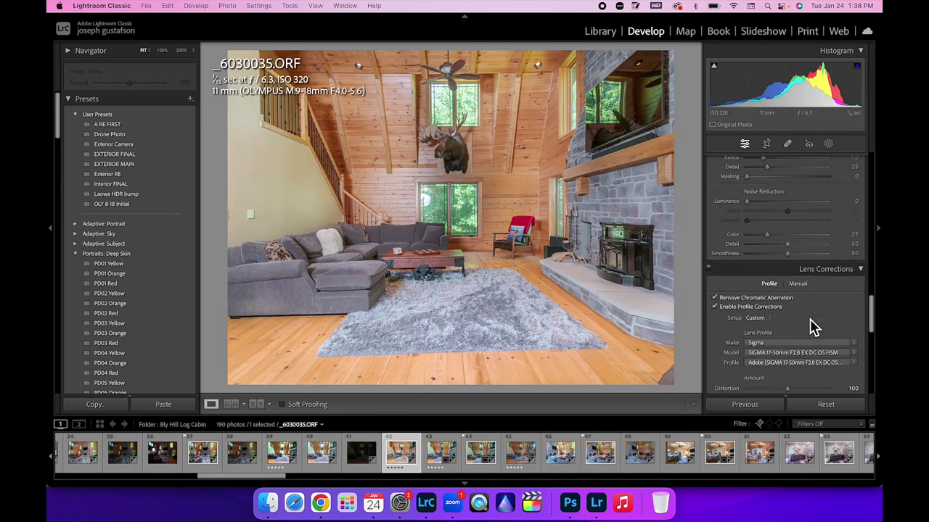
pyautogui.click(846, 407)
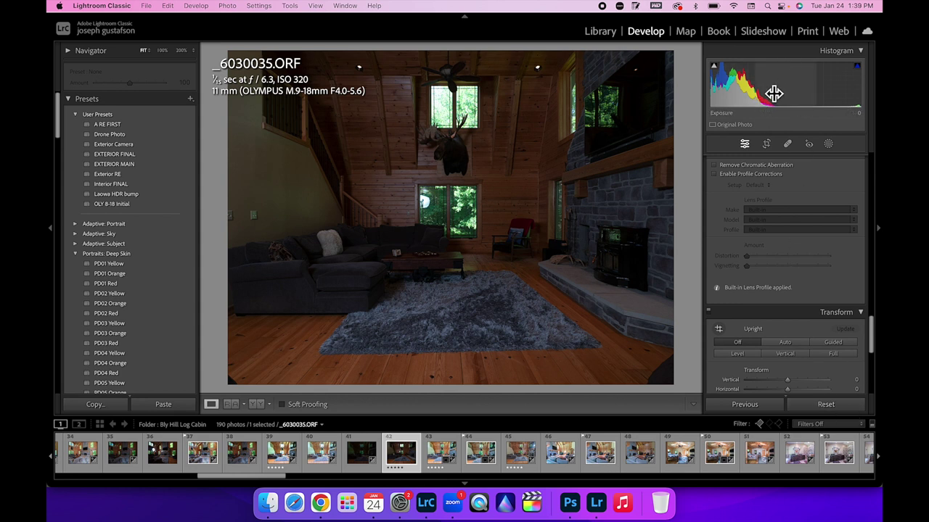
pyautogui.moveTo(758, 87); pyautogui.dragTo(772, 92)
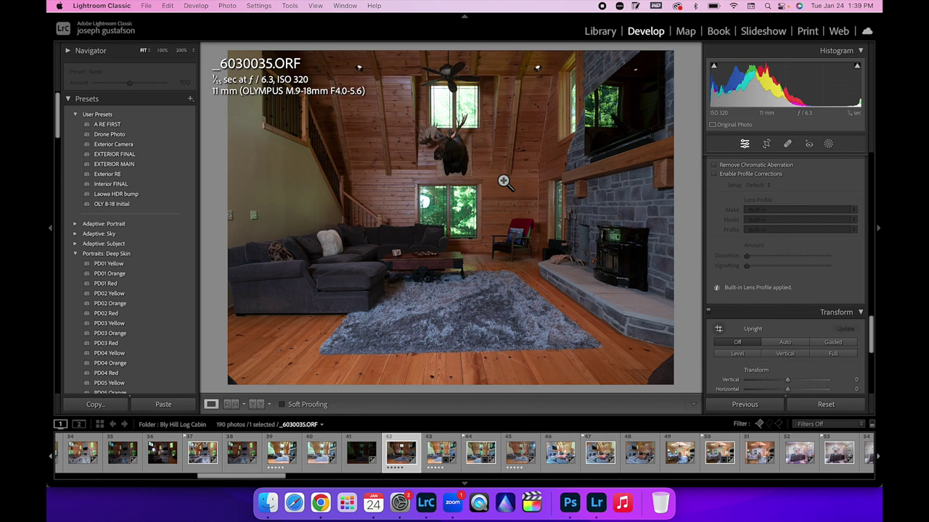
pyautogui.click(423, 203)
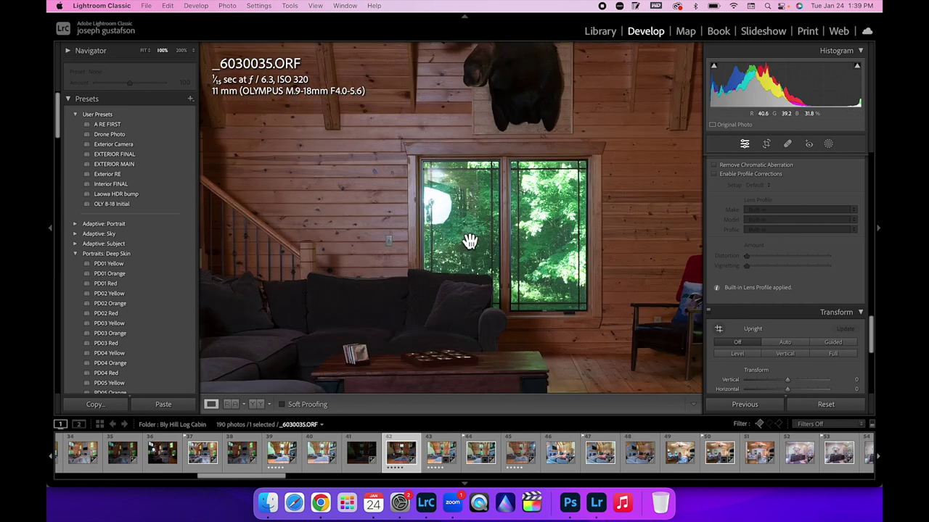
pyautogui.click(563, 208)
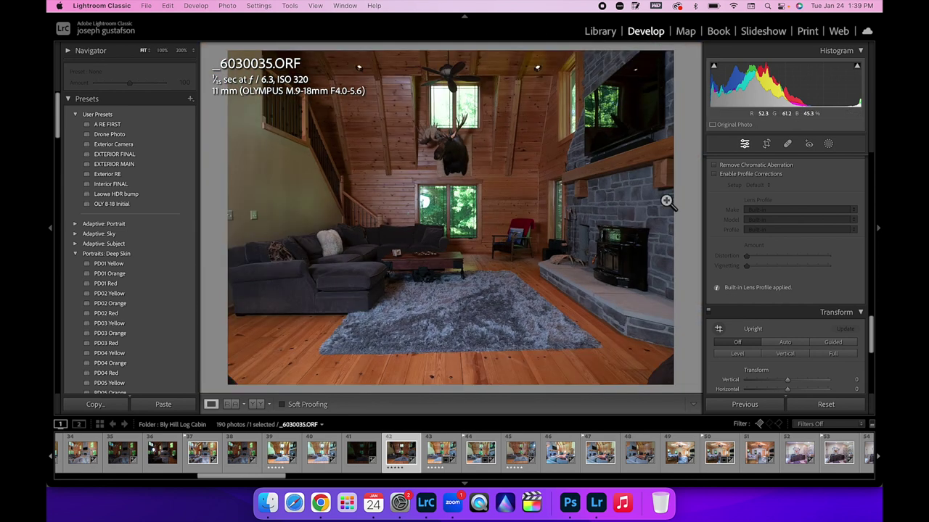
pyautogui.moveTo(733, 76); pyautogui.dragTo(779, 76)
# Apply the A RE FIRST preset and lift exposure to +2.78
pyautogui.scroll(10, 805, 219)
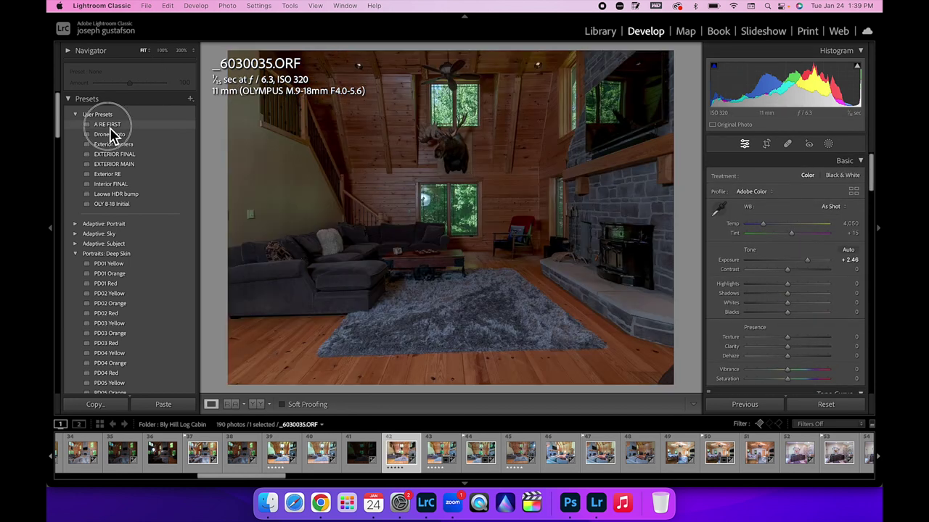
pyautogui.click(109, 126)
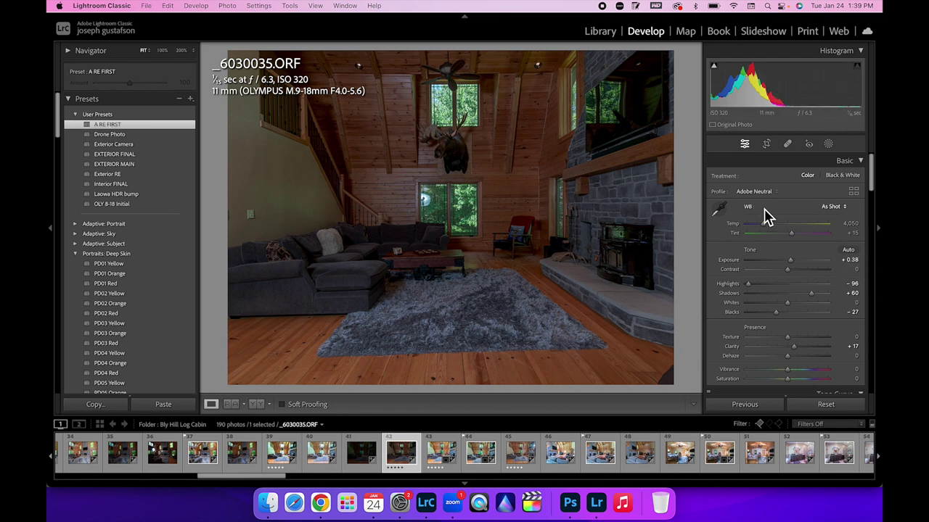
pyautogui.moveTo(777, 115); pyautogui.dragTo(830, 112)
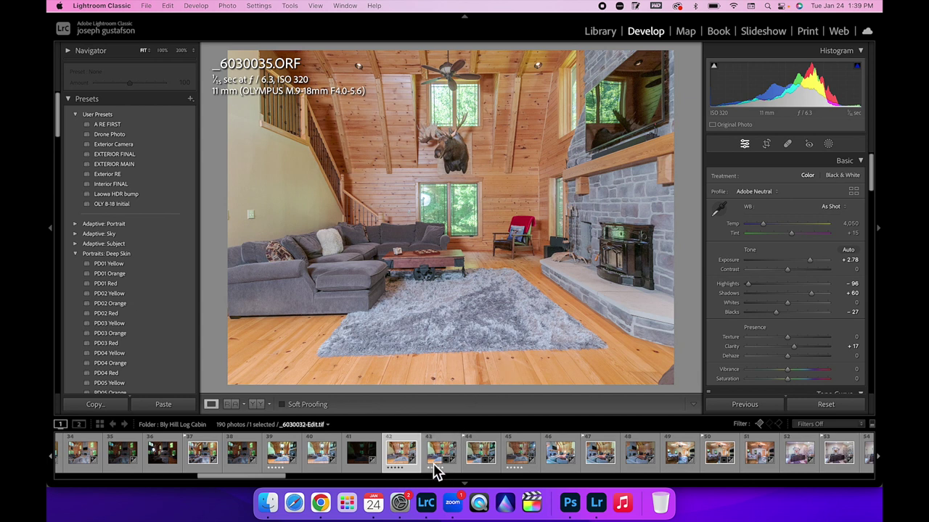
# Switch to _6030037.ORF, reset it and pull highlights down to about -99
pyautogui.click(519, 464)
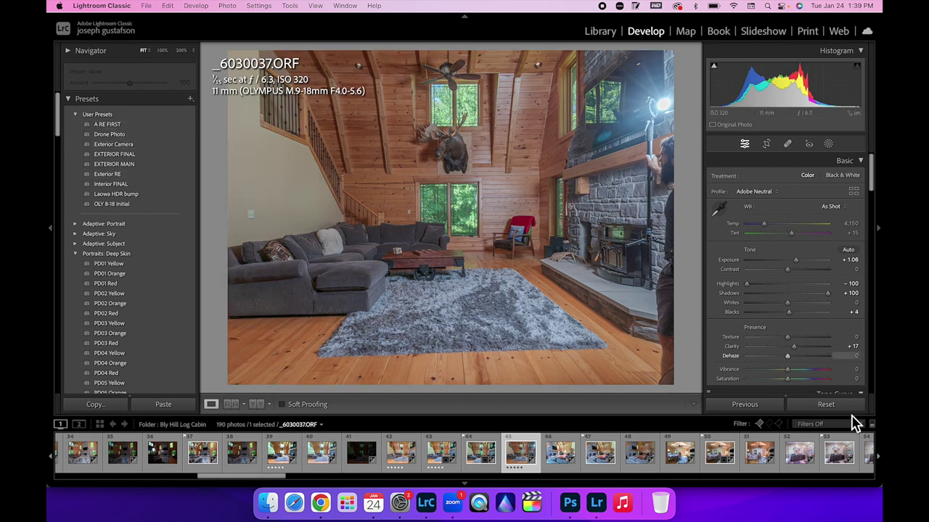
pyautogui.click(842, 409)
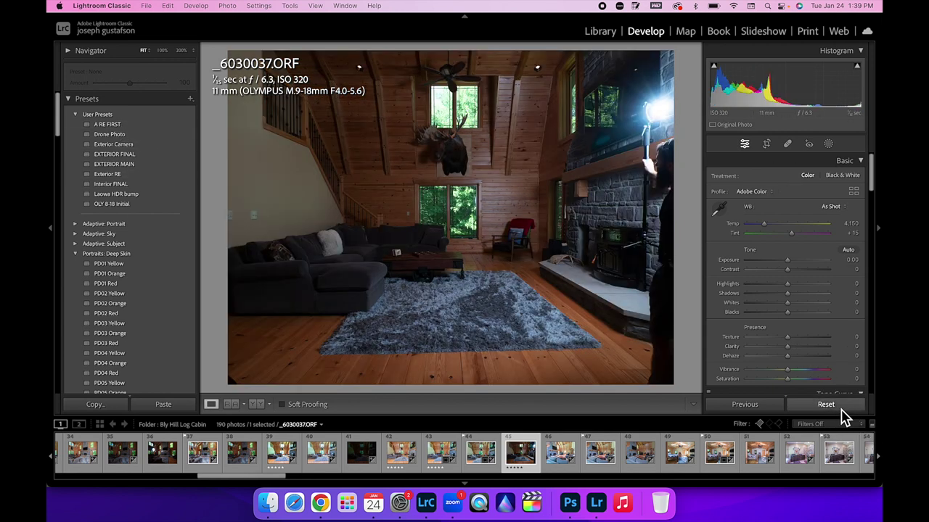
pyautogui.moveTo(762, 285); pyautogui.dragTo(744, 291)
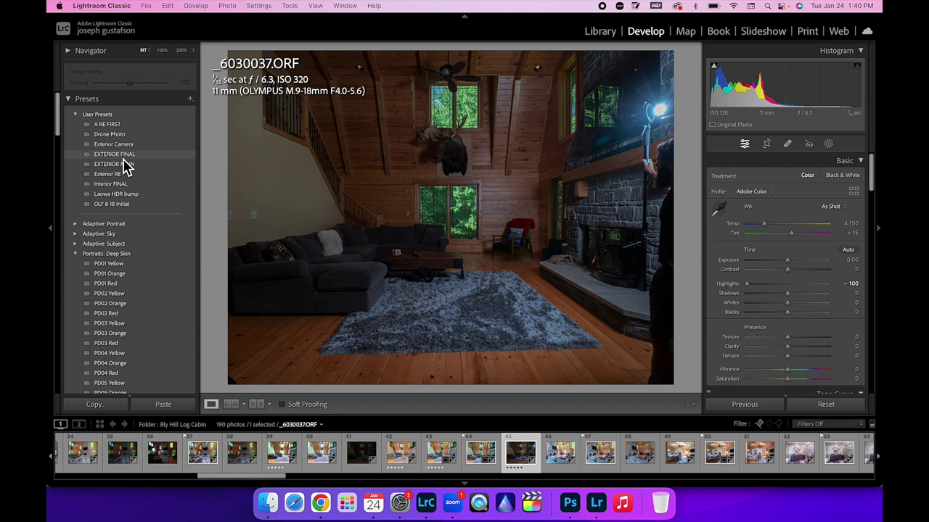
# Apply the A RE FIRST preset, raise exposure to +1.20 and set highlights to -100
pyautogui.click(107, 125)
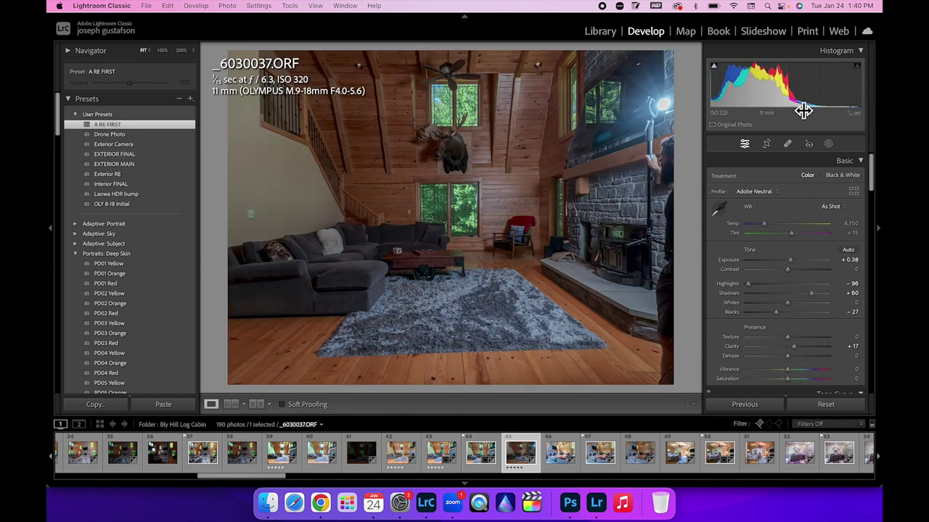
pyautogui.moveTo(798, 100); pyautogui.dragTo(854, 100)
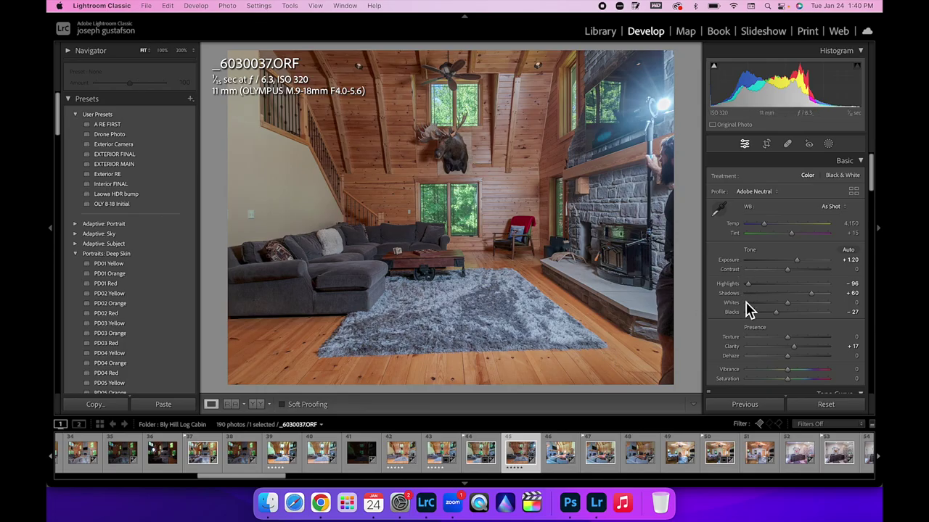
pyautogui.moveTo(748, 285); pyautogui.dragTo(743, 286)
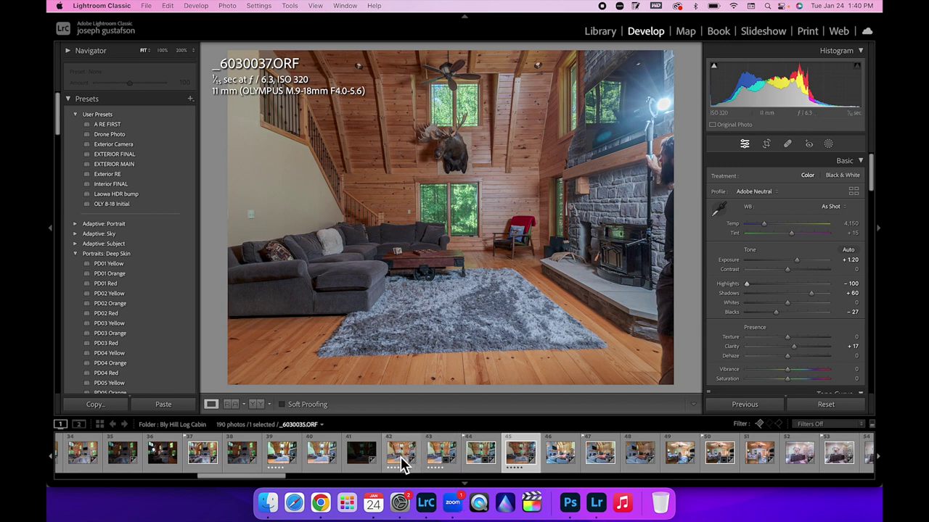
# Select exposures _6030032, _6030035 and _6030037 and use Edit In > Open as Layers in Photoshop
pyautogui.click(401, 455)
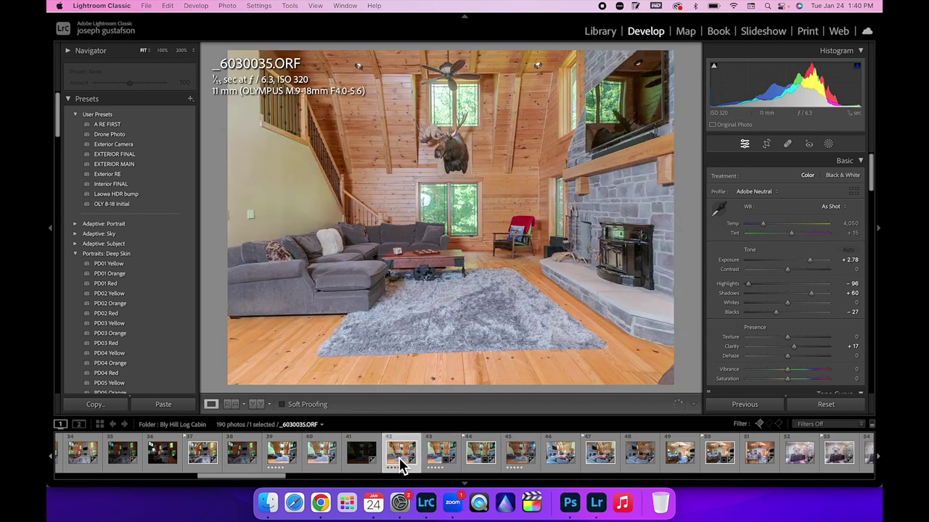
pyautogui.keyDown('super'); pyautogui.click(519, 456); pyautogui.keyUp('super')
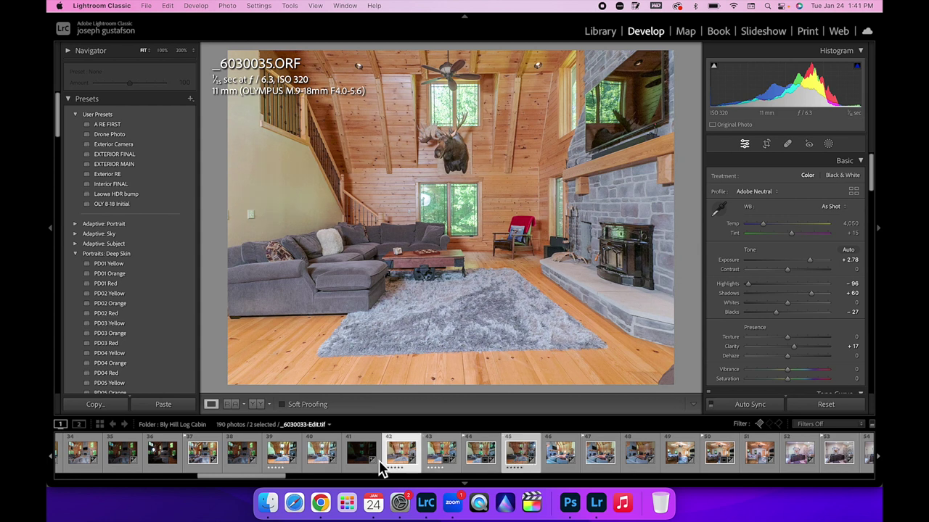
pyautogui.keyDown('super'); pyautogui.click(280, 463); pyautogui.keyUp('super')
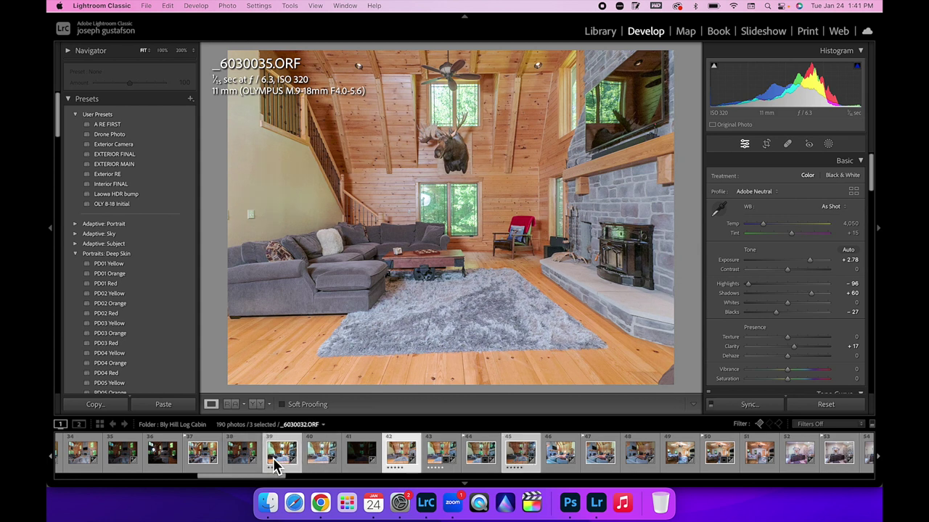
pyautogui.rightClick(278, 465)
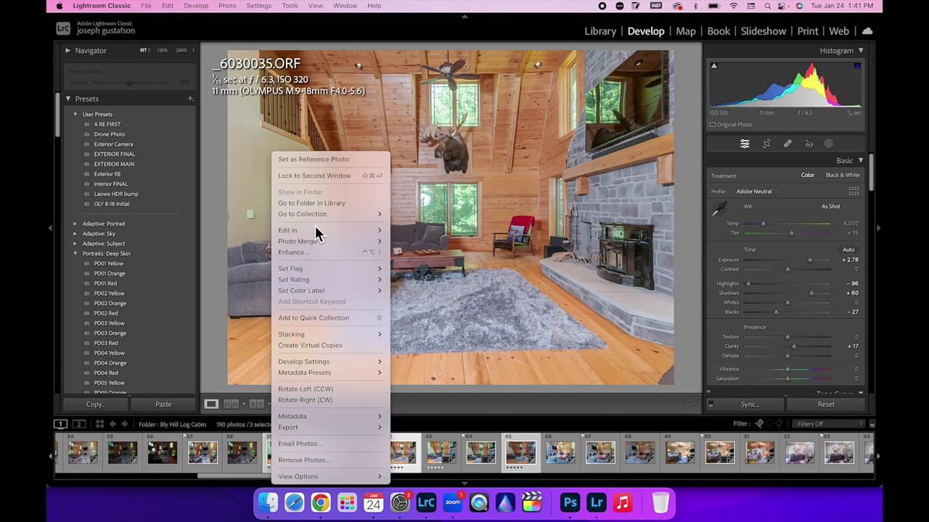
pyautogui.moveTo(315, 232)
pyautogui.click(428, 319)
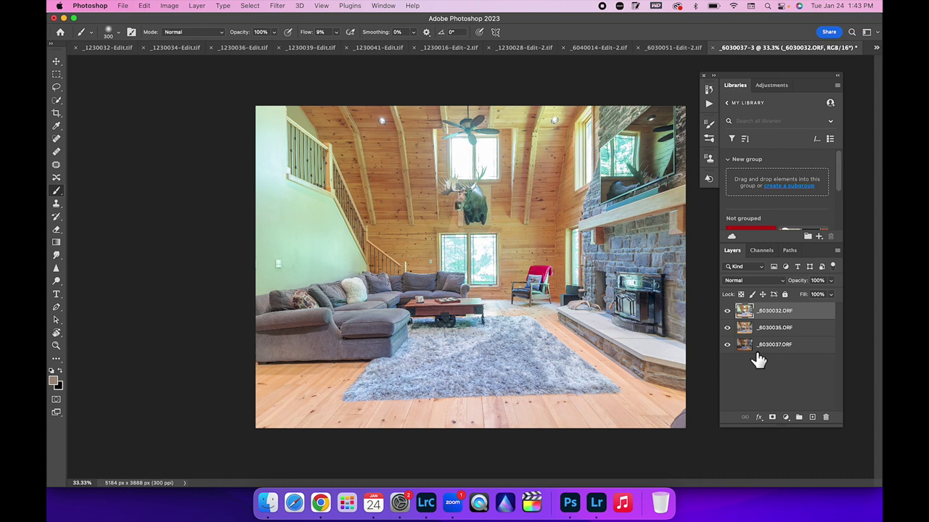
pyautogui.click(783, 281)
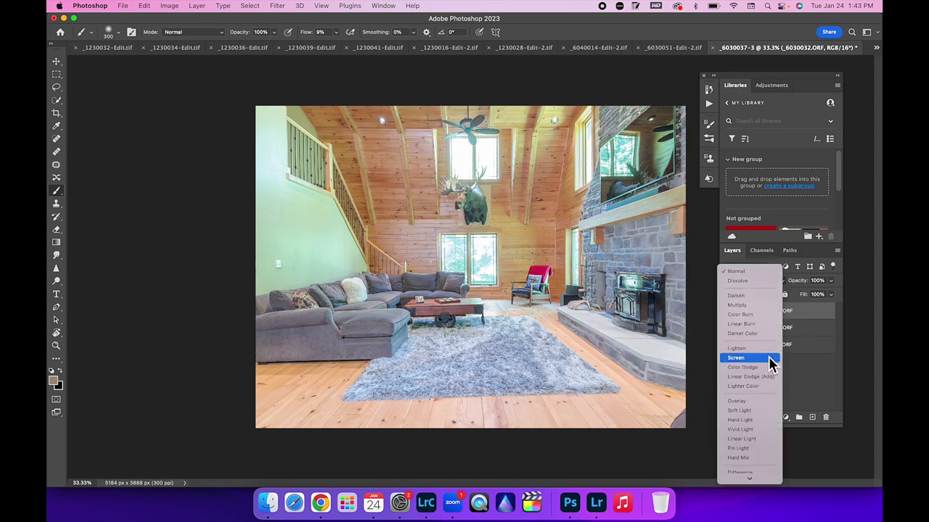
pyautogui.click(740, 478)
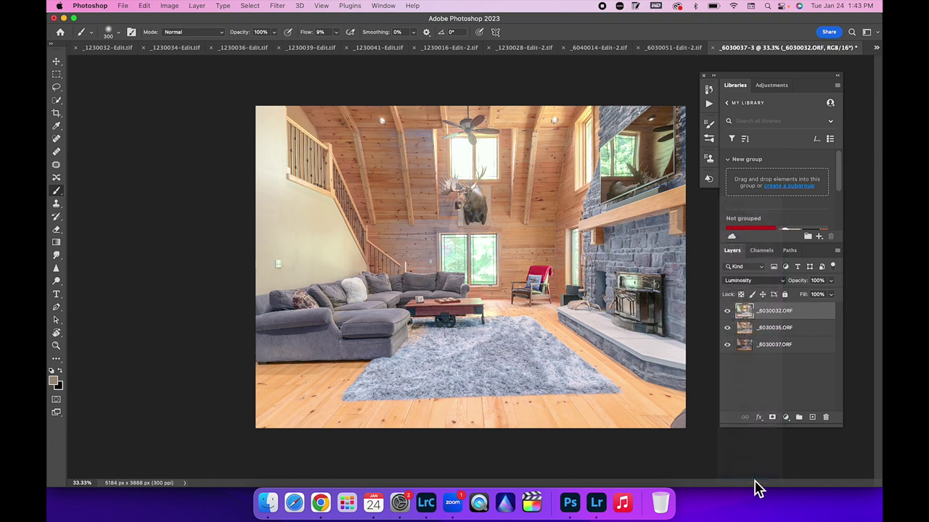
pyautogui.click(781, 283)
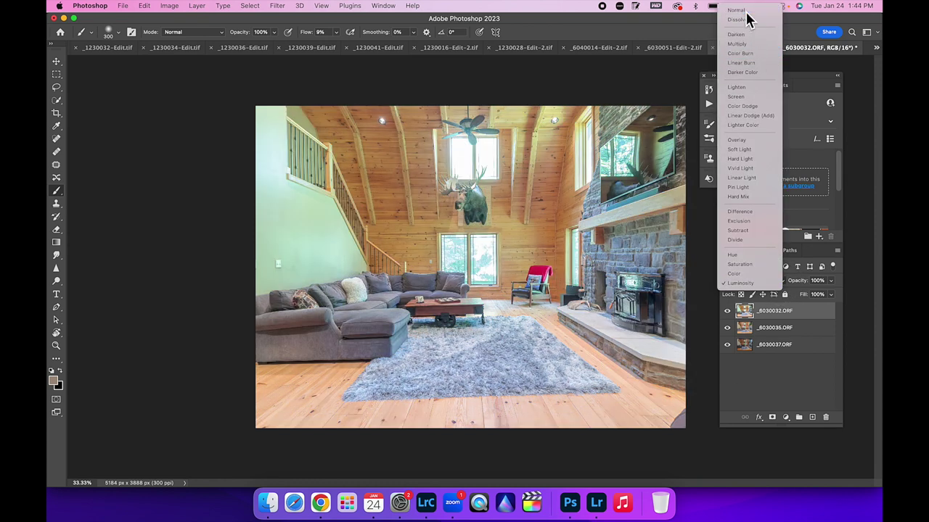
pyautogui.click(746, 11)
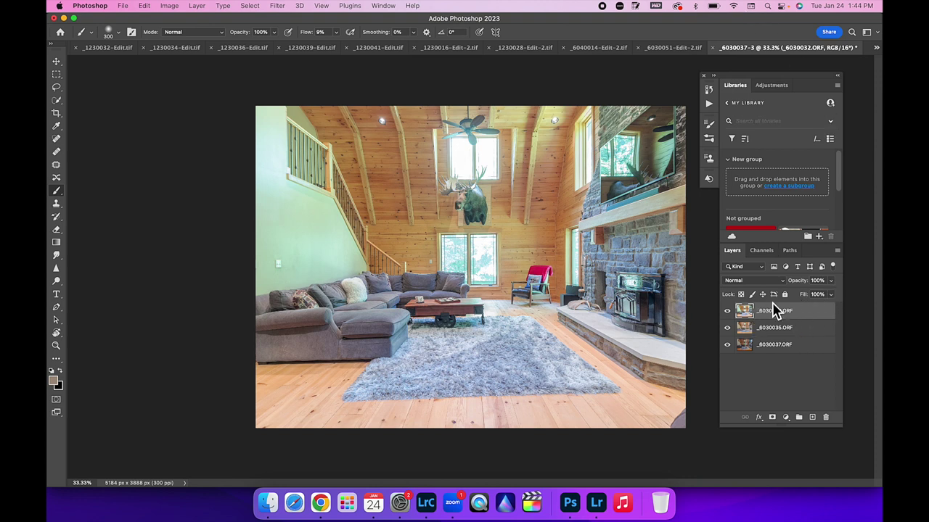
# Drop the _6030032.ORF layer's opacity to about 50% and add a layer mask
pyautogui.click(831, 281)
pyautogui.click(809, 295)
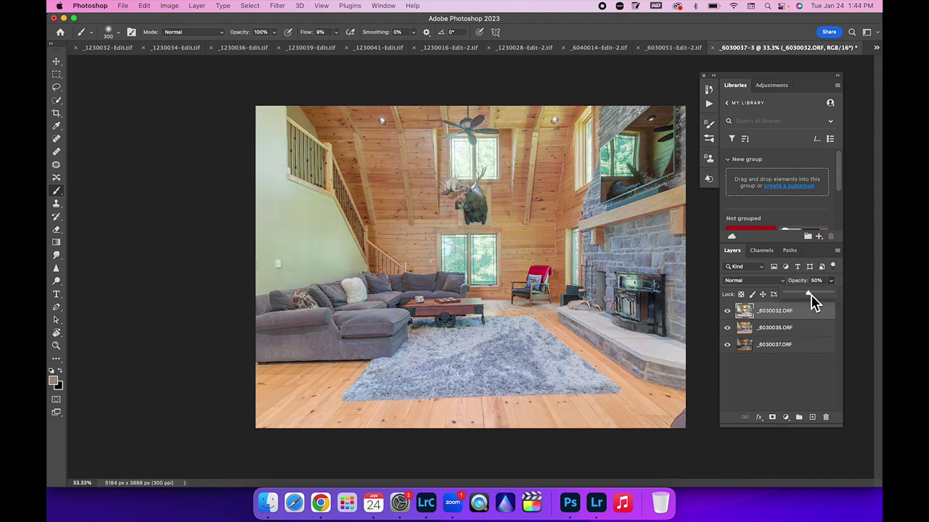
pyautogui.moveTo(812, 291); pyautogui.dragTo(811, 291)
pyautogui.click(774, 420)
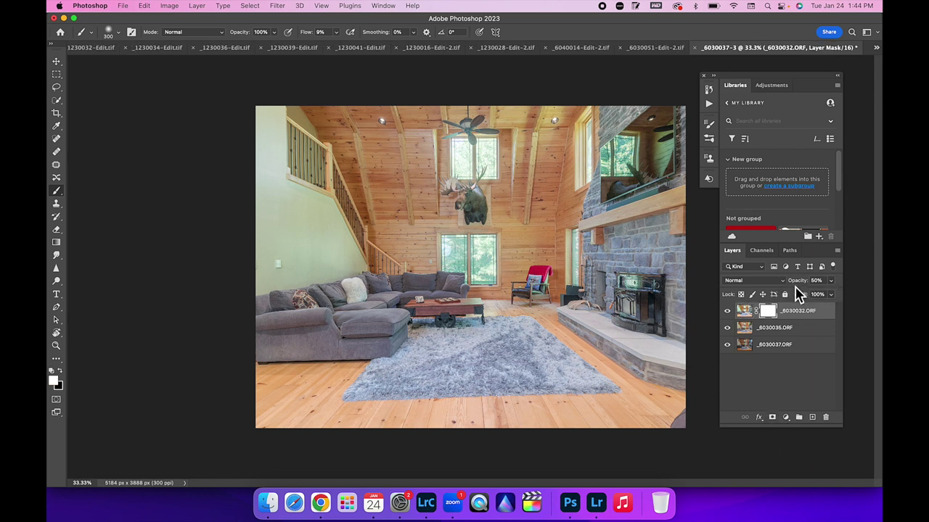
# With black and brush flow around 6%, paint out the upper window and moose
pyautogui.click(59, 371)
pyautogui.click(336, 32)
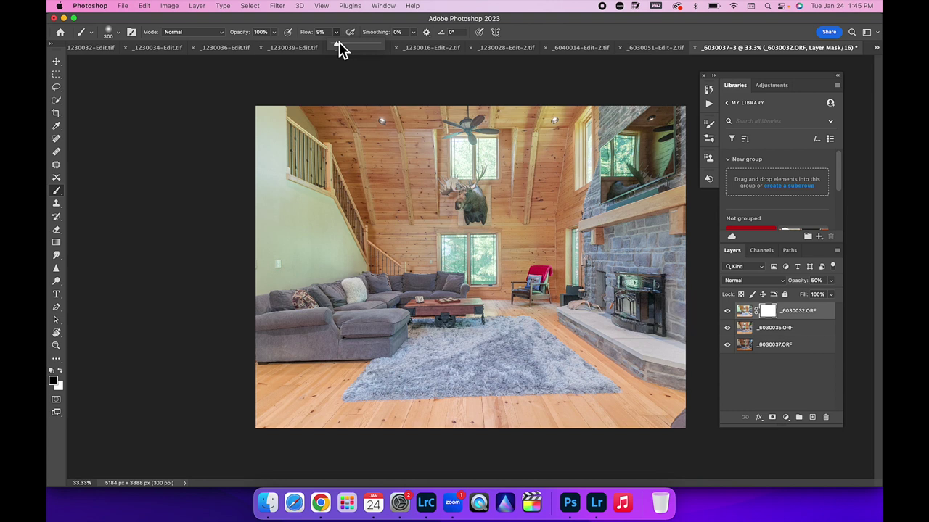
pyautogui.moveTo(339, 46); pyautogui.dragTo(339, 50)
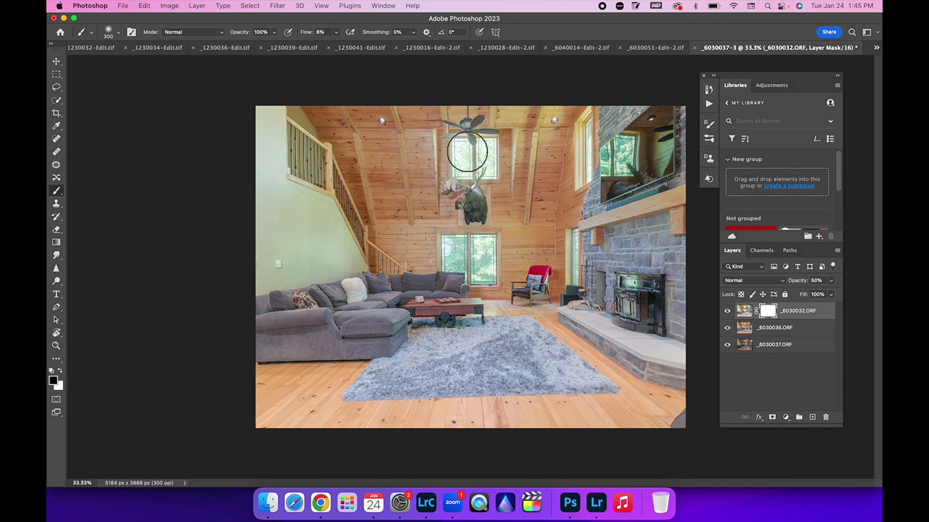
pyautogui.moveTo(458, 149)
pyautogui.mouseDown()
pyautogui.moveTo(480, 140)
pyautogui.moveTo(491, 189)
pyautogui.moveTo(490, 155)
pyautogui.moveTo(451, 160)
pyautogui.moveTo(457, 129)
pyautogui.moveTo(454, 154)
pyautogui.moveTo(476, 145)
pyautogui.moveTo(463, 180)
pyautogui.moveTo(467, 129)
pyautogui.moveTo(449, 171)
pyautogui.moveTo(454, 140)
pyautogui.moveTo(459, 186)
pyautogui.moveTo(459, 141)
pyautogui.moveTo(460, 177)
pyautogui.moveTo(467, 149)
pyautogui.moveTo(438, 182)
pyautogui.moveTo(471, 124)
pyautogui.moveTo(452, 156)
pyautogui.moveTo(488, 157)
pyautogui.moveTo(473, 181)
pyautogui.moveTo(479, 152)
pyautogui.moveTo(450, 185)
pyautogui.moveTo(456, 149)
pyautogui.moveTo(485, 167)
pyautogui.moveTo(458, 156)
pyautogui.moveTo(472, 195)
pyautogui.moveTo(452, 121)
pyautogui.moveTo(459, 174)
pyautogui.moveTo(470, 139)
pyautogui.moveTo(487, 215)
pyautogui.moveTo(463, 256)
pyautogui.moveTo(443, 263)
pyautogui.moveTo(455, 248)
pyautogui.moveTo(439, 258)
pyautogui.moveTo(481, 240)
pyautogui.moveTo(481, 253)
pyautogui.moveTo(493, 252)
pyautogui.moveTo(486, 272)
pyautogui.moveTo(493, 233)
pyautogui.moveTo(499, 306)
pyautogui.moveTo(483, 279)
pyautogui.moveTo(463, 281)
pyautogui.moveTo(485, 276)
pyautogui.moveTo(487, 245)
pyautogui.moveTo(483, 268)
pyautogui.moveTo(502, 248)
pyautogui.moveTo(464, 245)
pyautogui.moveTo(496, 243)
pyautogui.moveTo(504, 250)
pyautogui.moveTo(440, 236)
pyautogui.moveTo(435, 261)
pyautogui.moveTo(439, 255)
pyautogui.moveTo(443, 273)
pyautogui.moveTo(449, 232)
pyautogui.moveTo(497, 261)
pyautogui.moveTo(454, 233)
pyautogui.moveTo(475, 263)
pyautogui.moveTo(487, 219)
pyautogui.moveTo(437, 241)
pyautogui.moveTo(460, 263)
pyautogui.moveTo(465, 226)
pyautogui.moveTo(474, 280)
pyautogui.moveTo(452, 269)
pyautogui.moveTo(493, 251)
pyautogui.moveTo(473, 259)
pyautogui.moveTo(480, 278)
pyautogui.moveTo(460, 97)
pyautogui.moveTo(464, 158)
pyautogui.moveTo(479, 155)
pyautogui.moveTo(465, 154)
pyautogui.moveTo(489, 170)
pyautogui.mouseUp()
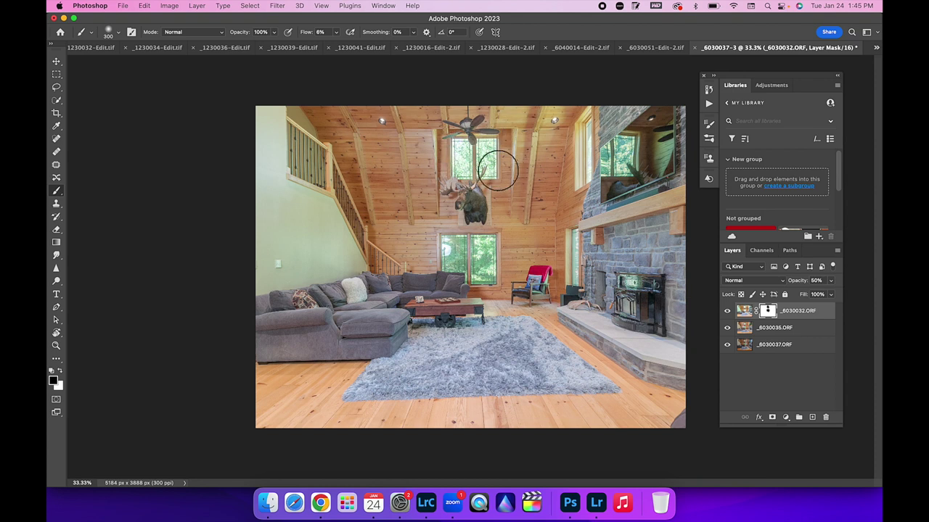
# Move _6030037.ORF to the top of the stack and hide it with an inverted black mask
pyautogui.click(790, 350)
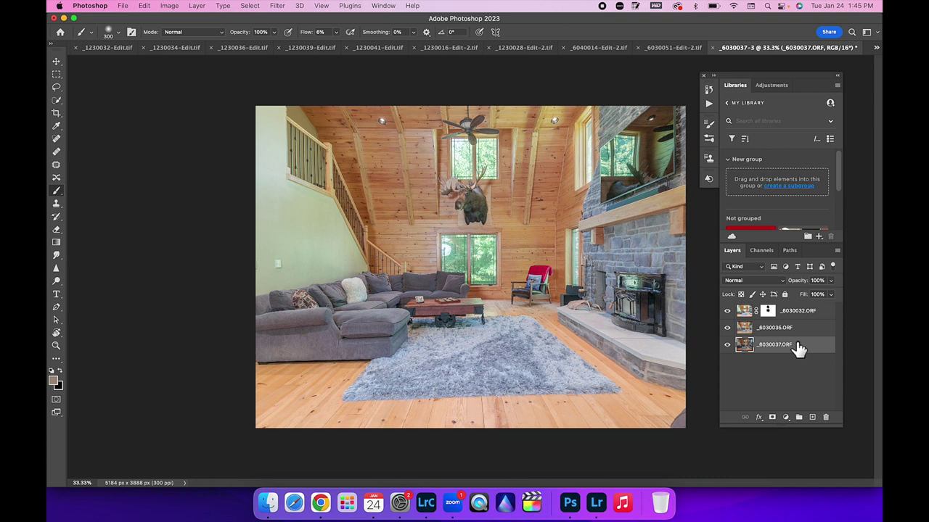
pyautogui.moveTo(802, 354); pyautogui.dragTo(793, 313)
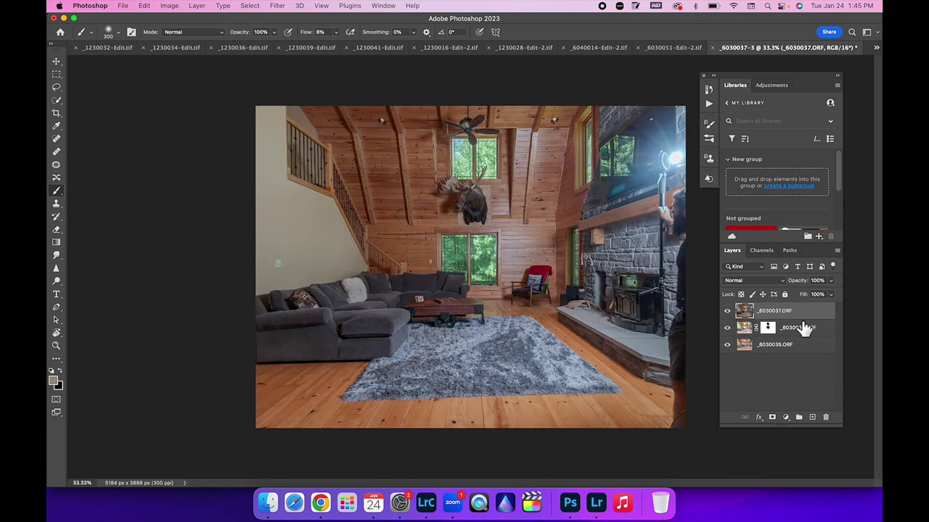
pyautogui.click(772, 418)
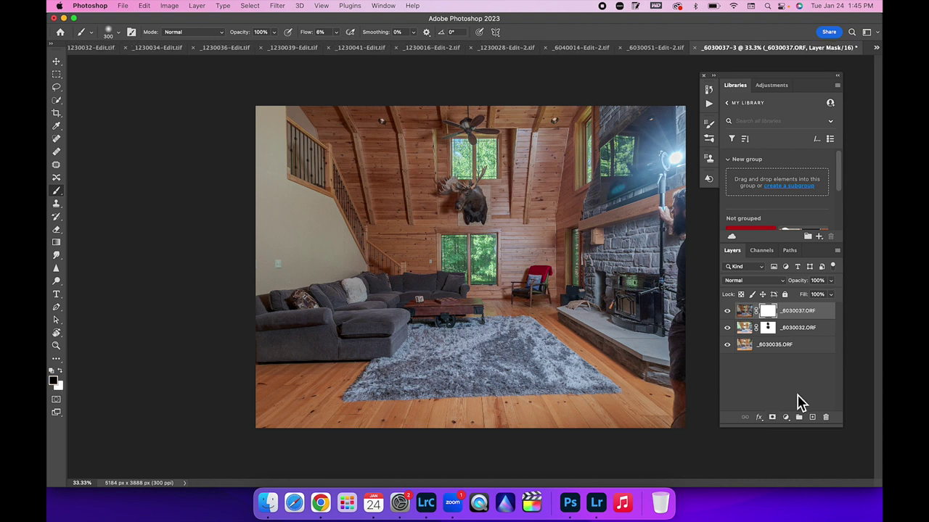
pyautogui.press('super+i')
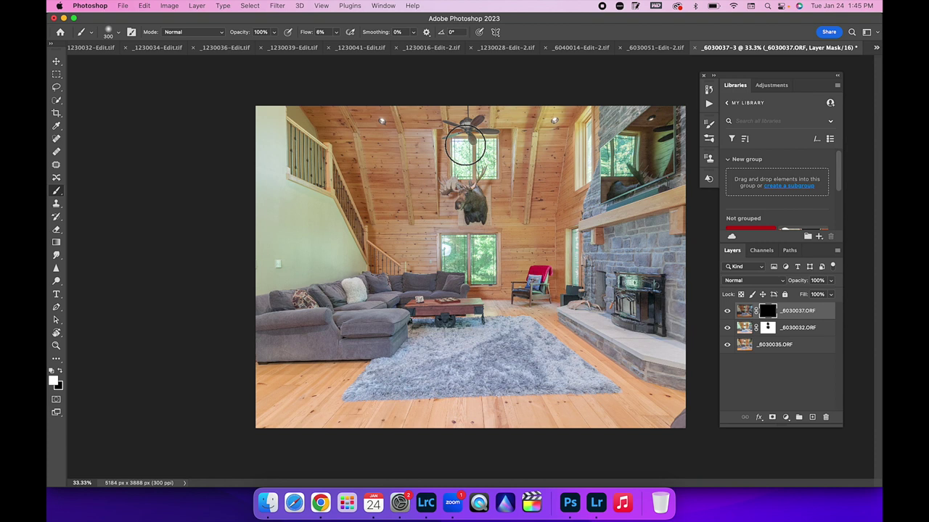
pyautogui.press('super+equal')
pyautogui.scroll(3, 464, 150)
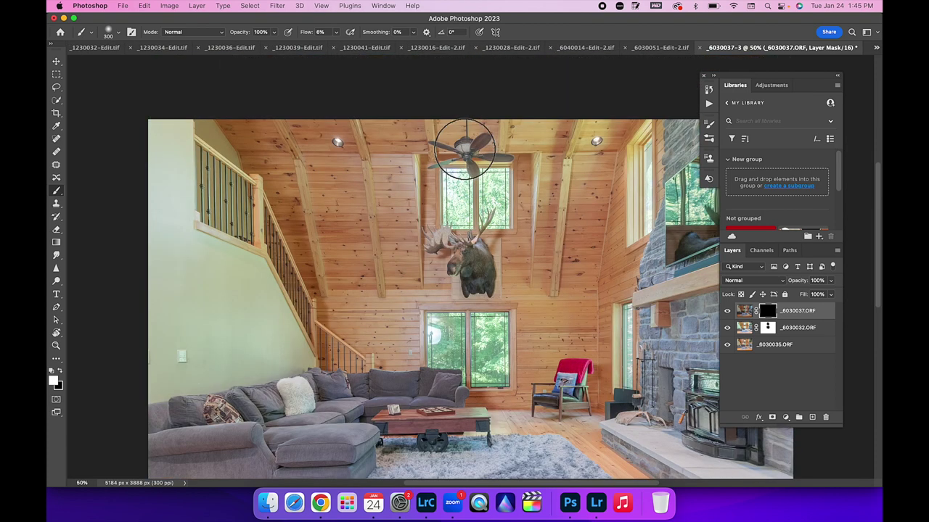
# Paint the _6030037.ORF exposure back over the ceiling fan, fine-tuning brush size
pyautogui.click(465, 151)
pyautogui.press('super+equal')
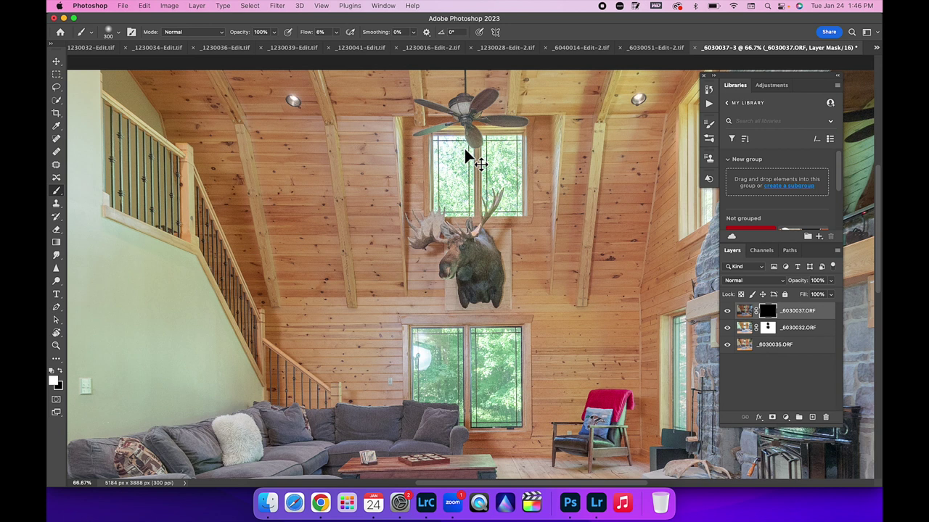
pyautogui.press('super+minus')
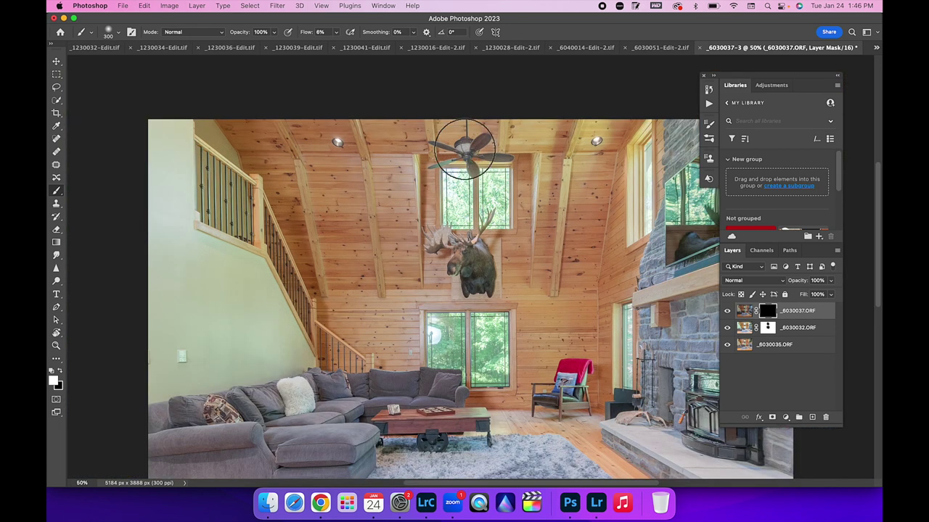
pyautogui.press('[')
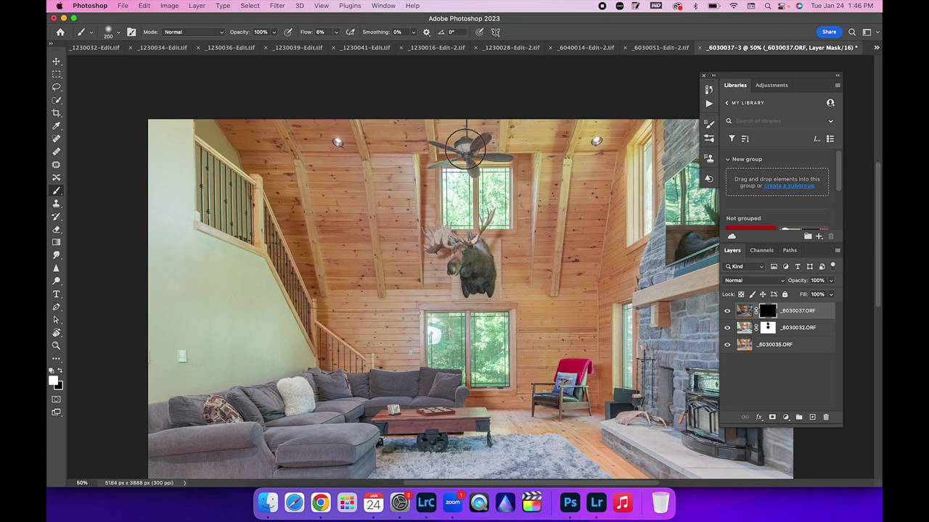
pyautogui.press(']')
pyautogui.press(']')
pyautogui.press(']')
pyautogui.press(']')
pyautogui.press('[')
pyautogui.press('[')
pyautogui.press('[')
pyautogui.press('[')
pyautogui.press(']')
pyautogui.press(']')
pyautogui.press(']')
pyautogui.press(']')
pyautogui.press(']')
pyautogui.press('[')
pyautogui.press('[')
pyautogui.press('[')
pyautogui.press('[')
pyautogui.press('[')
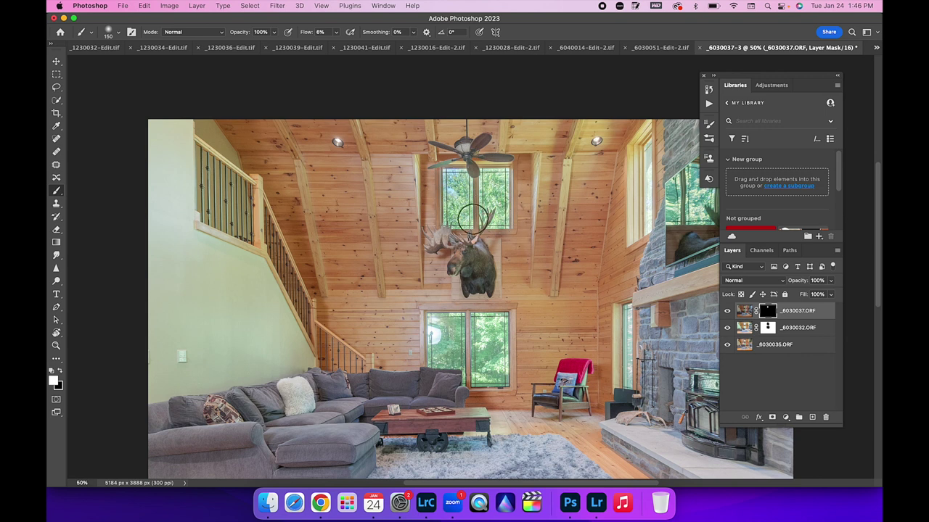
# Reveal the flash exposure in the bright window and the windows beside the fireplace and stone wall
pyautogui.scroll(-5, 472, 218)
pyautogui.moveTo(444, 216)
pyautogui.mouseDown()
pyautogui.moveTo(438, 238)
pyautogui.moveTo(435, 195)
pyautogui.moveTo(431, 235)
pyautogui.moveTo(459, 269)
pyautogui.moveTo(437, 208)
pyautogui.moveTo(493, 196)
pyautogui.moveTo(436, 205)
pyautogui.moveTo(449, 205)
pyautogui.moveTo(444, 223)
pyautogui.moveTo(455, 236)
pyautogui.moveTo(460, 202)
pyautogui.moveTo(501, 198)
pyautogui.moveTo(503, 261)
pyautogui.moveTo(487, 224)
pyautogui.moveTo(472, 289)
pyautogui.mouseUp()
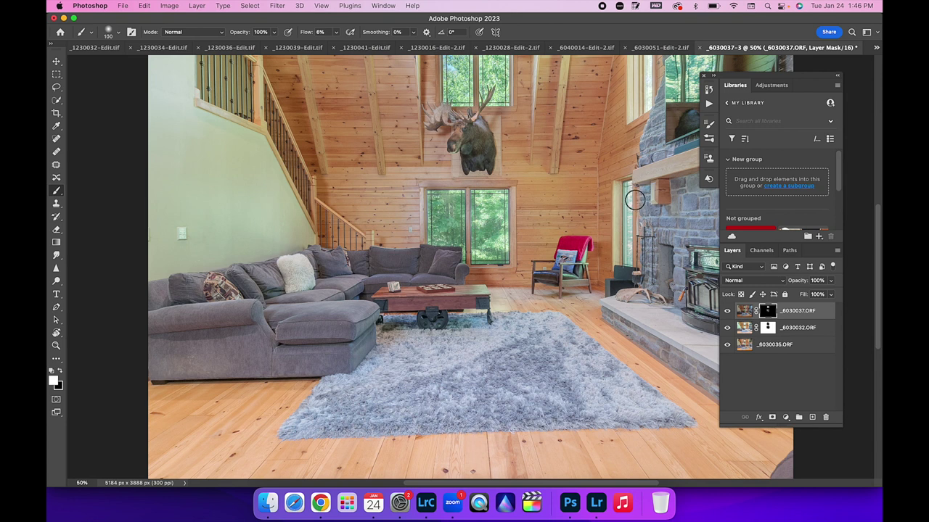
pyautogui.moveTo(633, 194)
pyautogui.mouseDown()
pyautogui.moveTo(633, 274)
pyautogui.moveTo(631, 196)
pyautogui.moveTo(634, 251)
pyautogui.mouseUp()
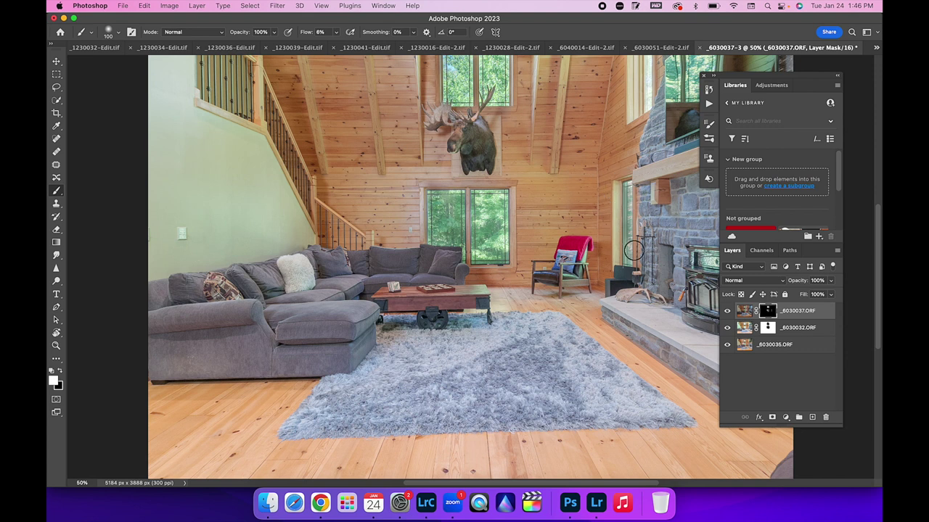
pyautogui.scroll(5, 634, 239)
pyautogui.moveTo(653, 135)
pyautogui.mouseDown()
pyautogui.moveTo(649, 224)
pyautogui.moveTo(640, 147)
pyautogui.moveTo(635, 225)
pyautogui.moveTo(649, 157)
pyautogui.moveTo(657, 217)
pyautogui.moveTo(650, 152)
pyautogui.moveTo(650, 226)
pyautogui.mouseUp()
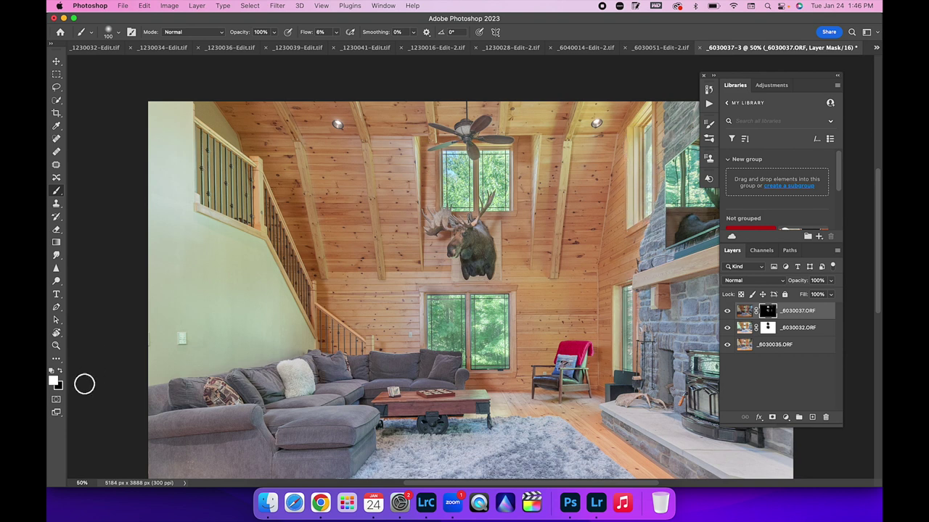
# Switch to black and hide the top layer again over the lower window
pyautogui.click(62, 372)
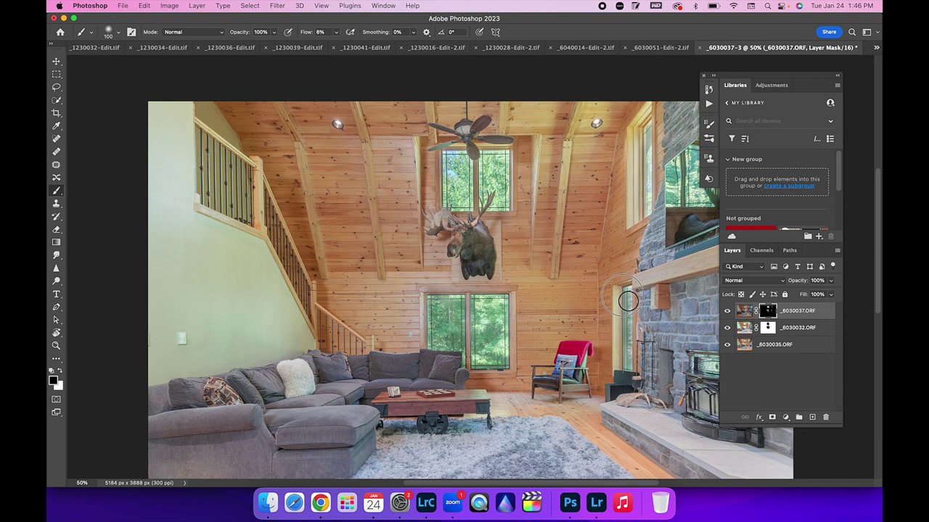
pyautogui.moveTo(629, 300)
pyautogui.mouseDown()
pyautogui.moveTo(623, 359)
pyautogui.moveTo(629, 303)
pyautogui.moveTo(632, 367)
pyautogui.moveTo(620, 316)
pyautogui.moveTo(618, 364)
pyautogui.moveTo(626, 330)
pyautogui.moveTo(629, 360)
pyautogui.mouseUp()
pyautogui.press('super+minus')
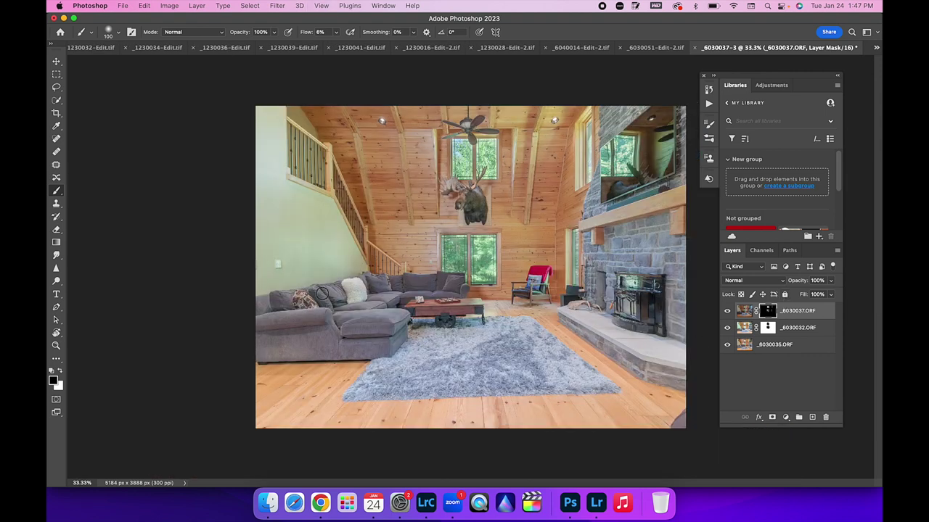
# Add a Hue/Saturation layer and, sampling the wall, cut Yellows saturation to -76
pyautogui.click(745, 311)
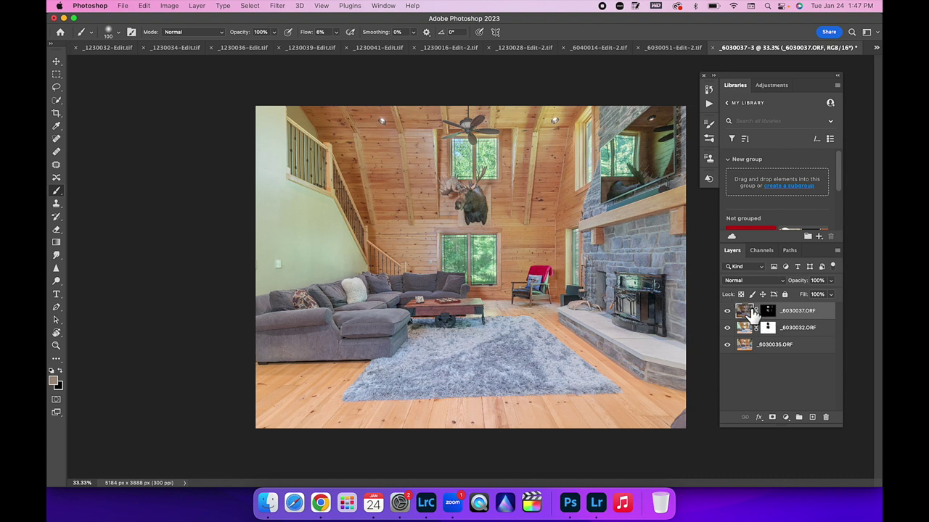
pyautogui.click(786, 418)
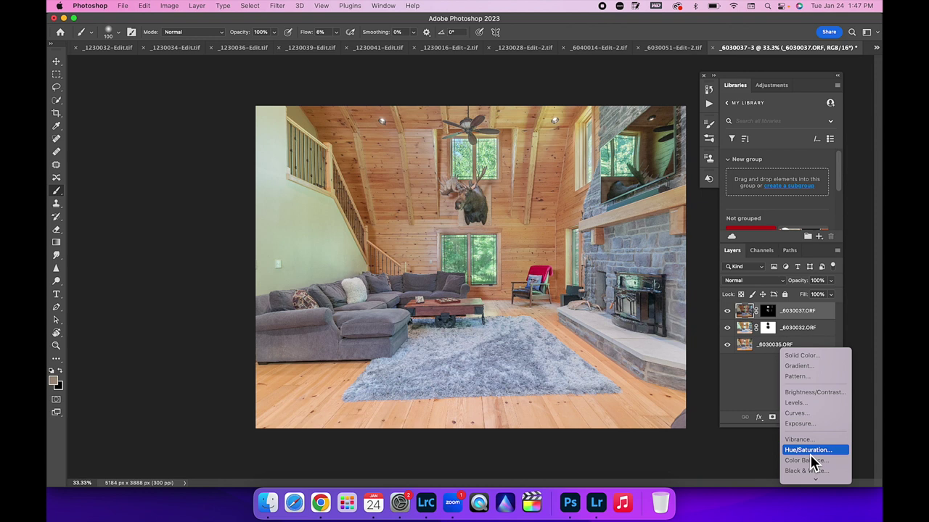
pyautogui.press('Escape')
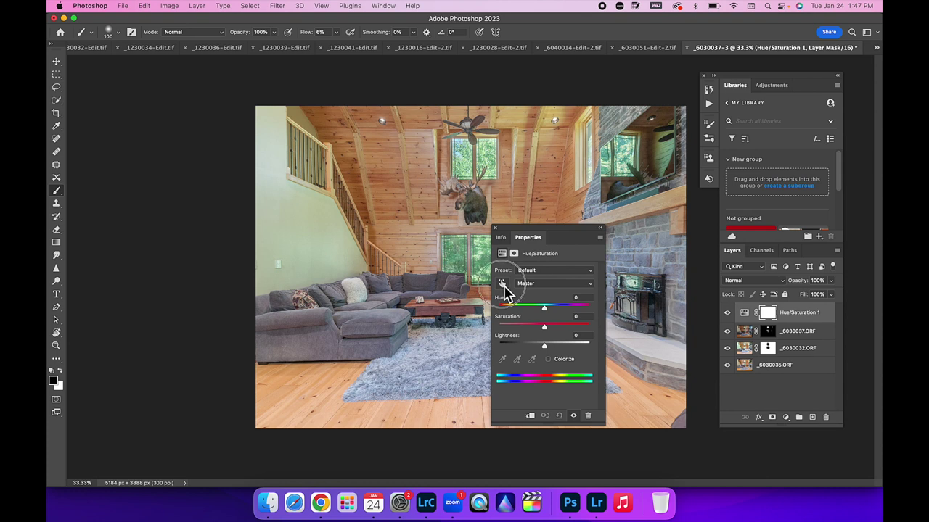
pyautogui.click(501, 283)
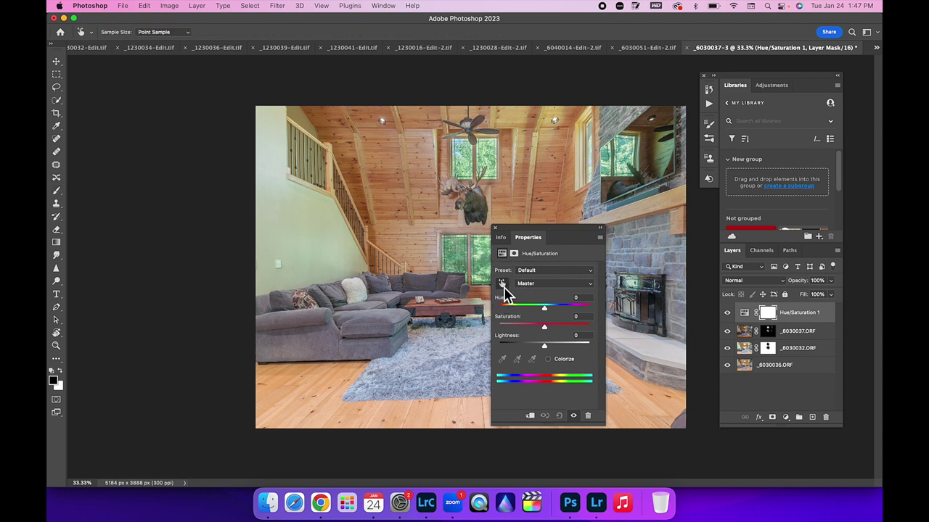
pyautogui.click(325, 245)
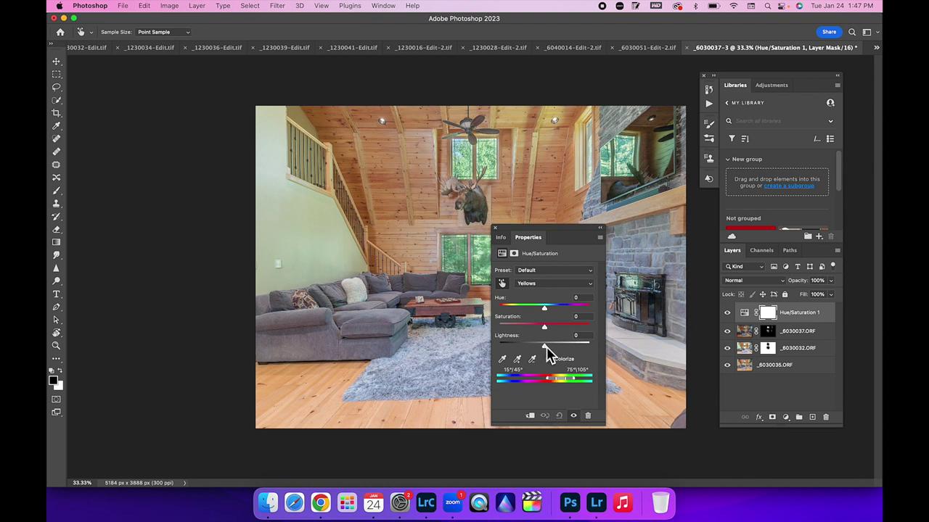
pyautogui.moveTo(544, 327); pyautogui.dragTo(512, 336)
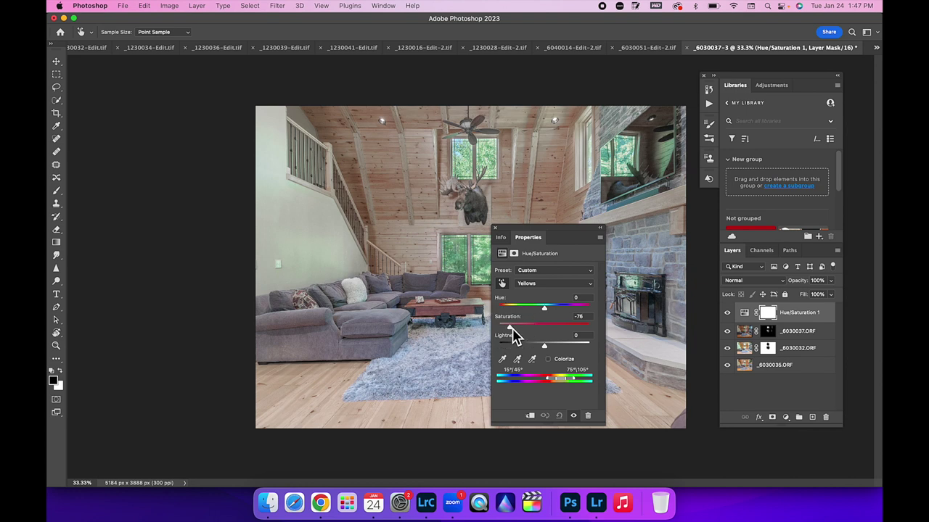
pyautogui.click(496, 228)
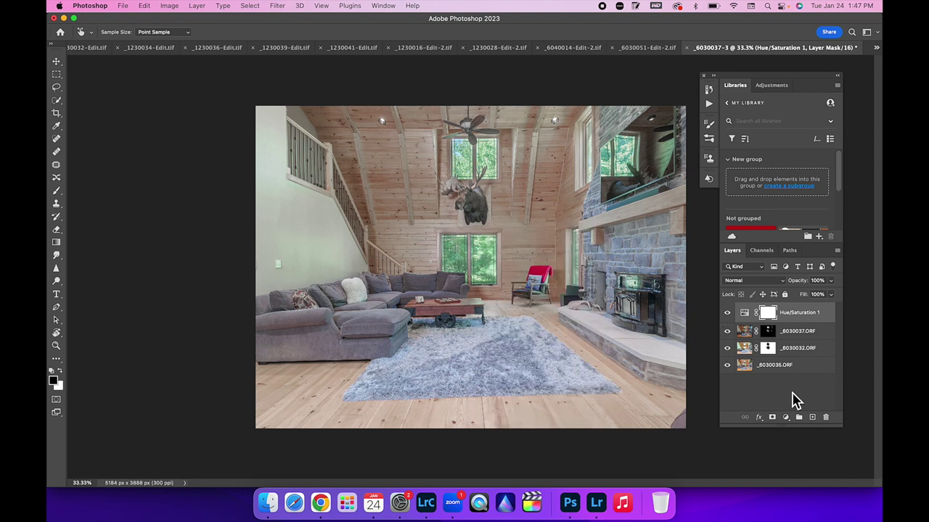
# Invert the Hue/Saturation 1 mask to black and set up a white brush at size 800
pyautogui.press('super+i')
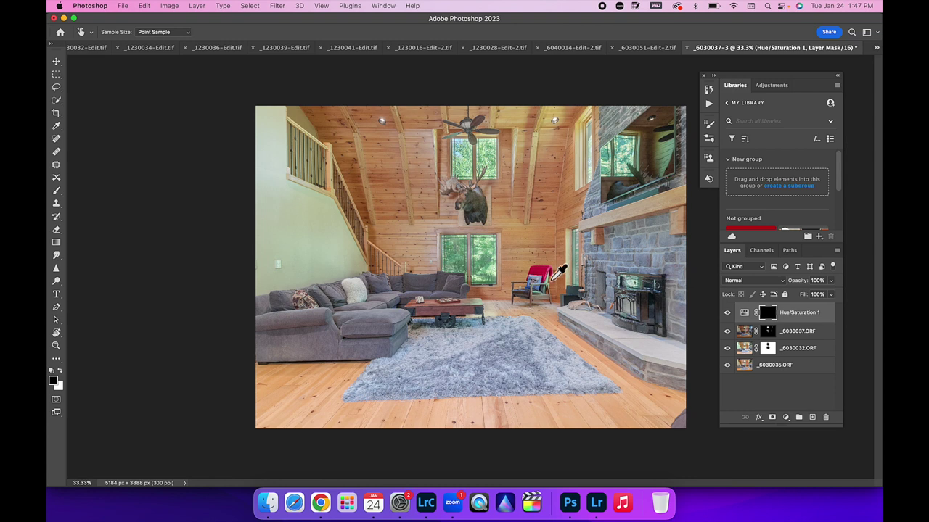
pyautogui.click(60, 372)
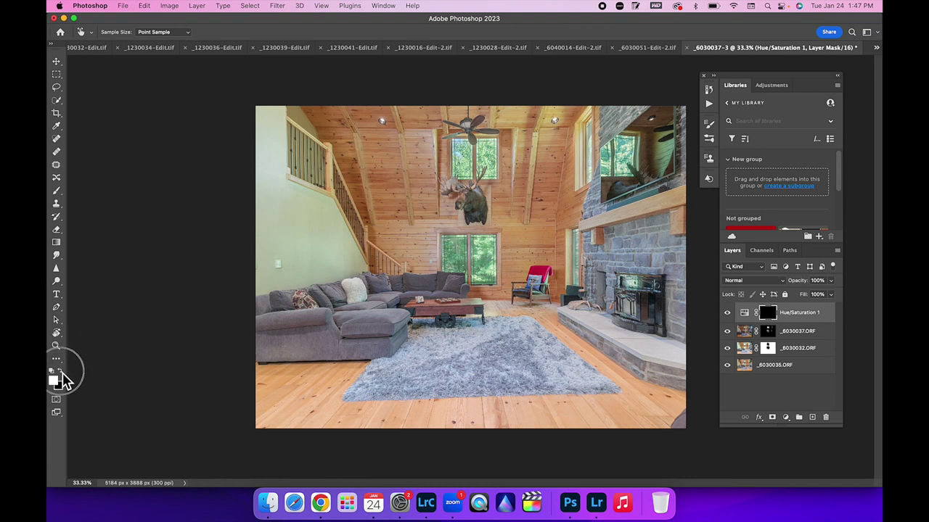
pyautogui.click(58, 193)
pyautogui.press(']')
pyautogui.press(']')
pyautogui.press(']')
pyautogui.press(']')
pyautogui.press(']')
pyautogui.press(']')
pyautogui.press(']')
pyautogui.press(']')
pyautogui.press(']')
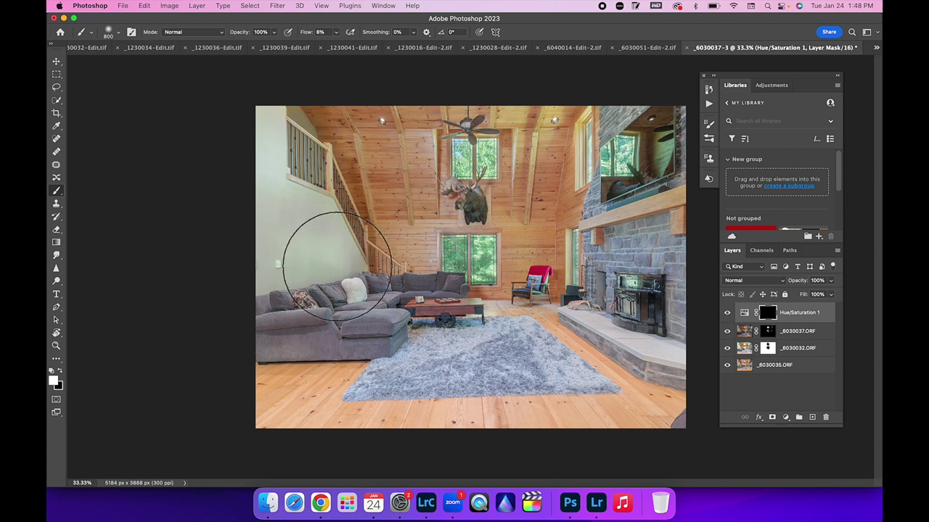
# Toggle Hue/Saturation 1 off and on to compare the left wall
pyautogui.click(727, 313)
pyautogui.click(727, 313)
pyautogui.click(727, 313)
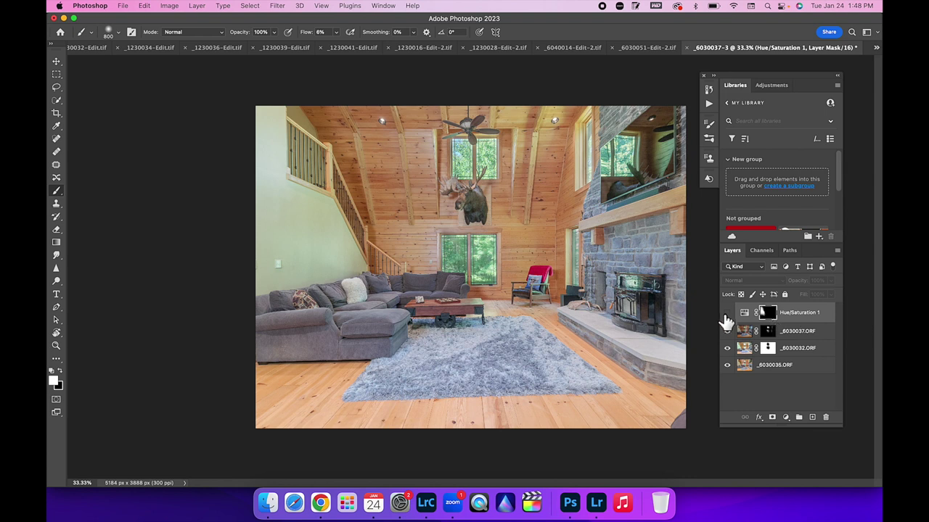
pyautogui.click(727, 313)
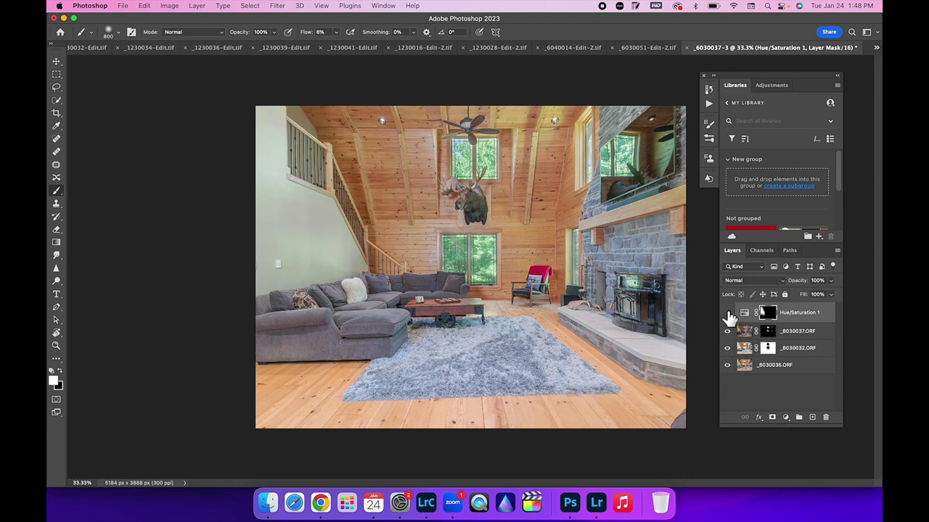
pyautogui.click(727, 313)
pyautogui.click(727, 313)
pyautogui.click(728, 314)
pyautogui.click(728, 314)
# Add a Hue/Saturation 2 layer with Blues saturation lowered to -56
pyautogui.click(745, 314)
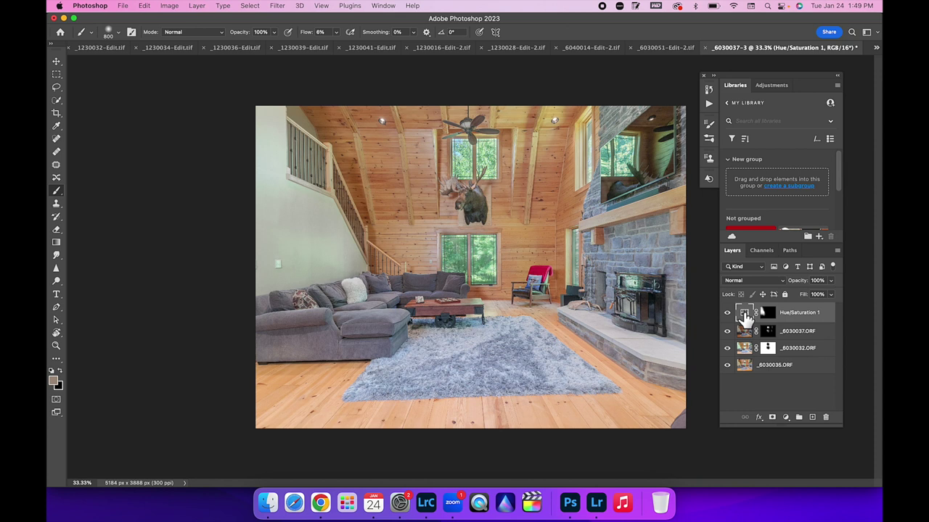
pyautogui.click(786, 418)
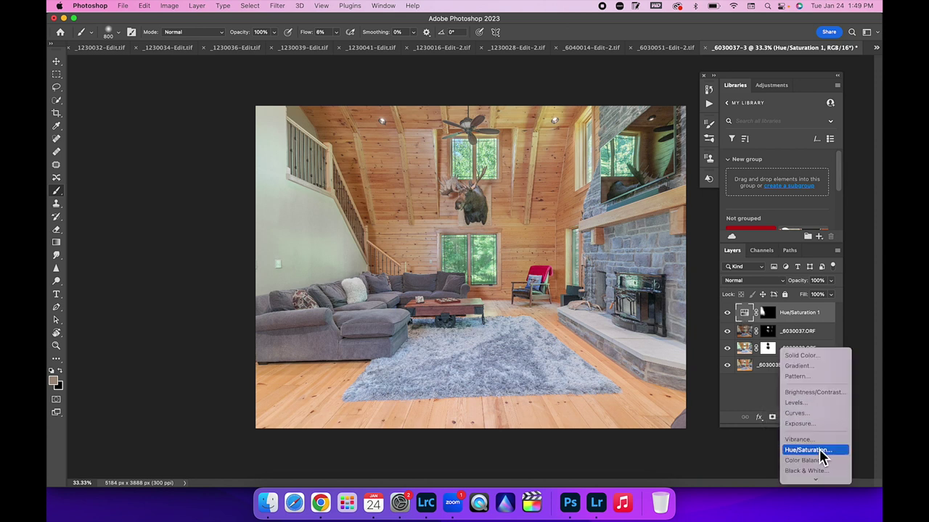
pyautogui.click(813, 450)
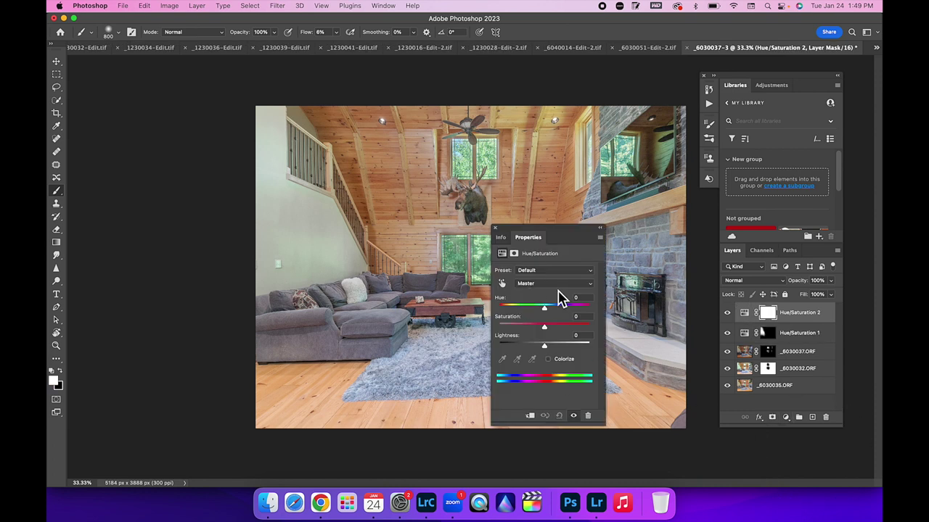
pyautogui.click(589, 284)
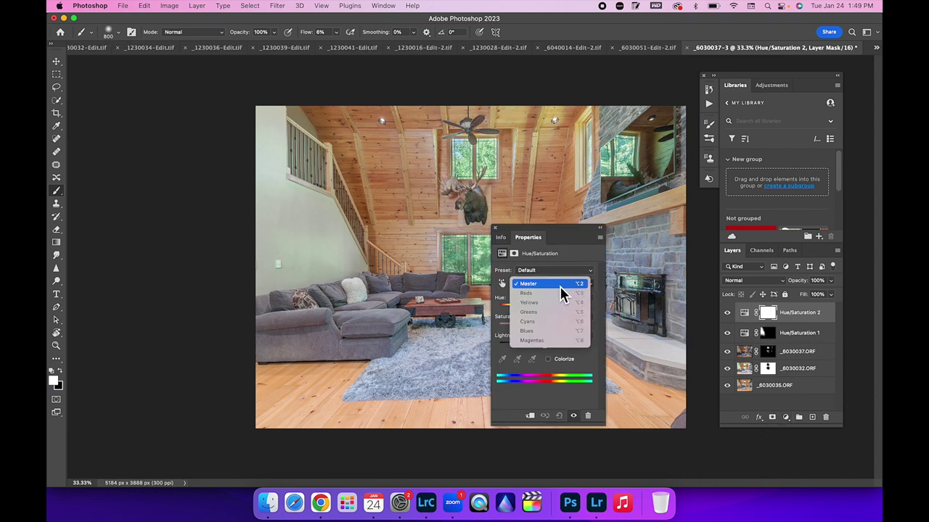
pyautogui.click(545, 331)
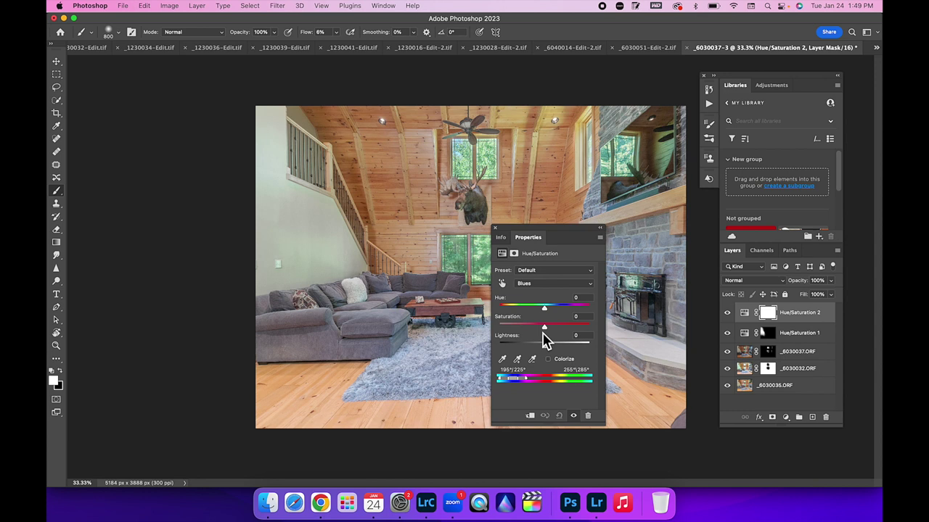
pyautogui.moveTo(548, 328); pyautogui.dragTo(523, 330)
pyautogui.click(496, 230)
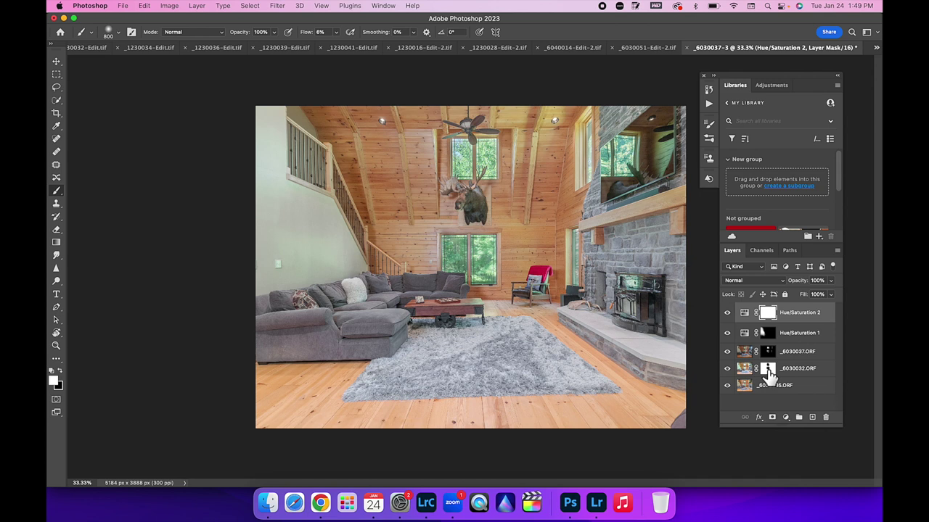
# Toggle Hue/Saturation 2 off and on to compare the rug
pyautogui.click(728, 314)
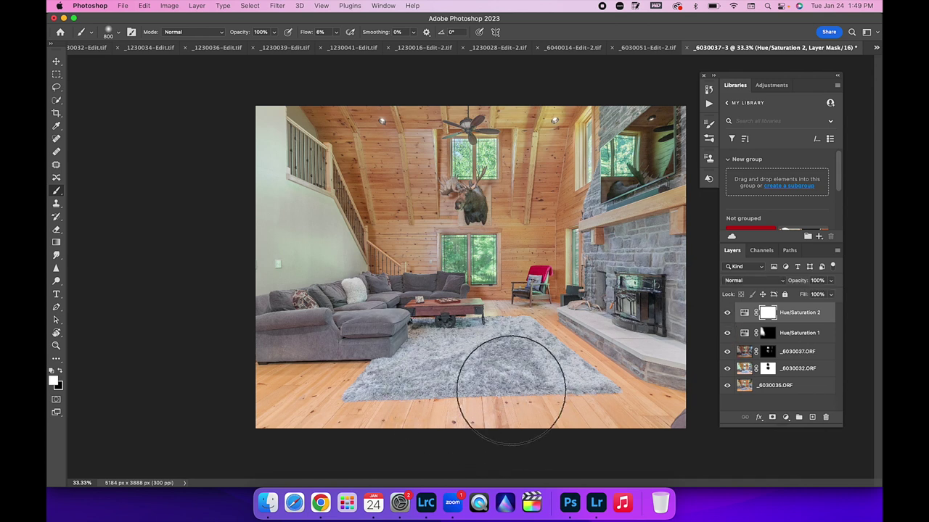
pyautogui.click(728, 312)
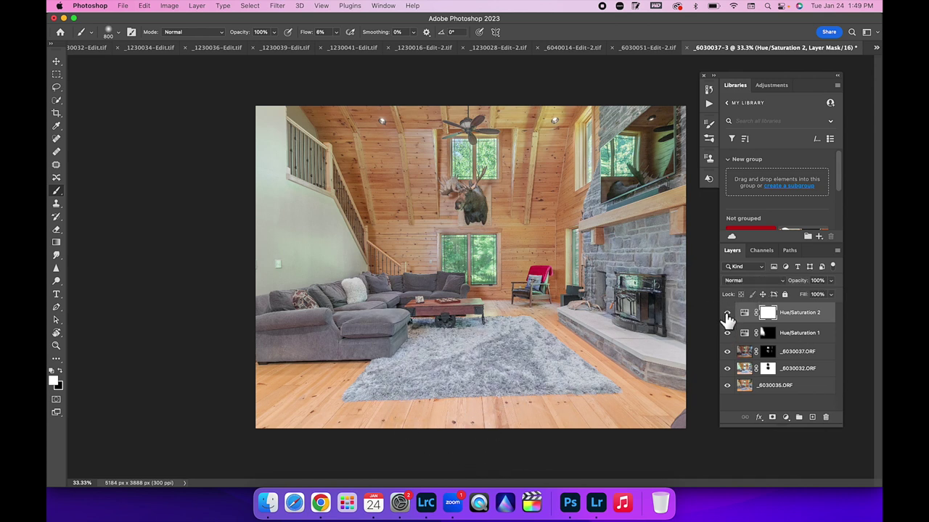
pyautogui.click(727, 313)
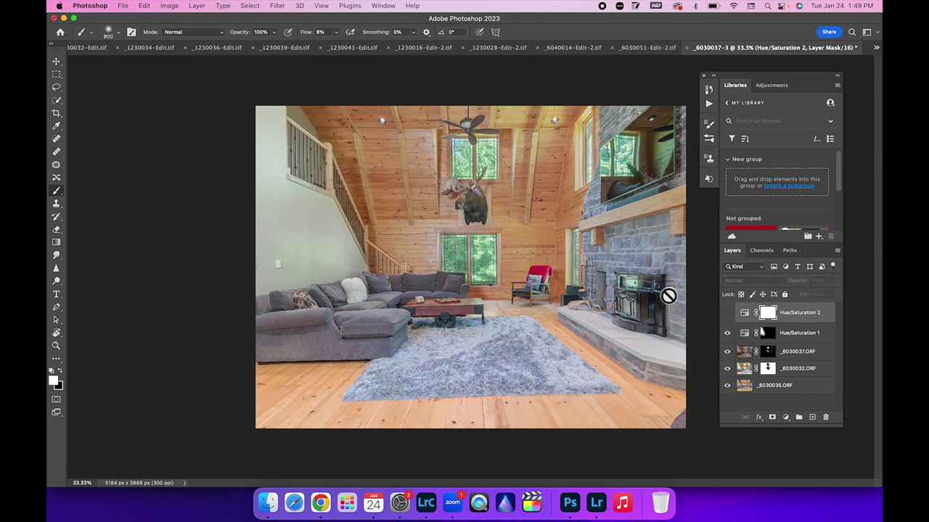
pyautogui.click(727, 314)
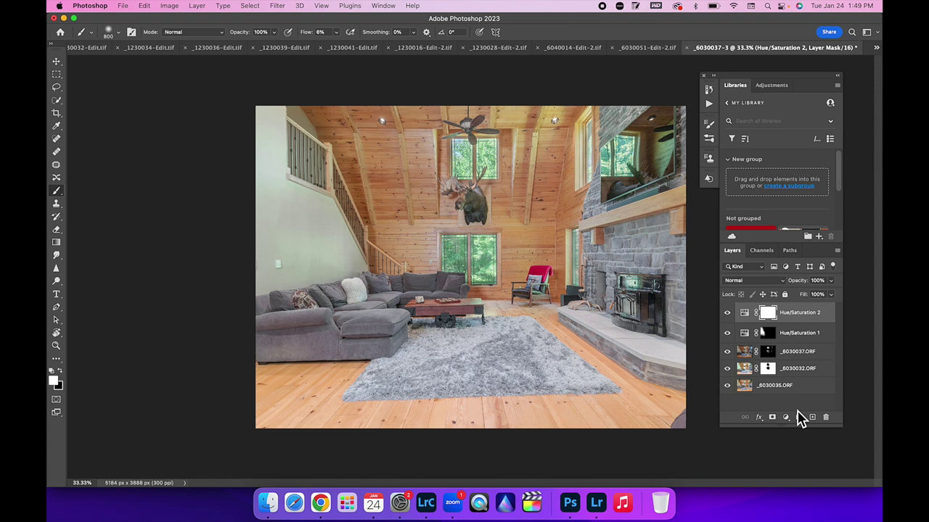
# Invert the Hue/Saturation 2 mask, paint the blue reduction onto the rug, then Flatten Image
pyautogui.press('super+i')
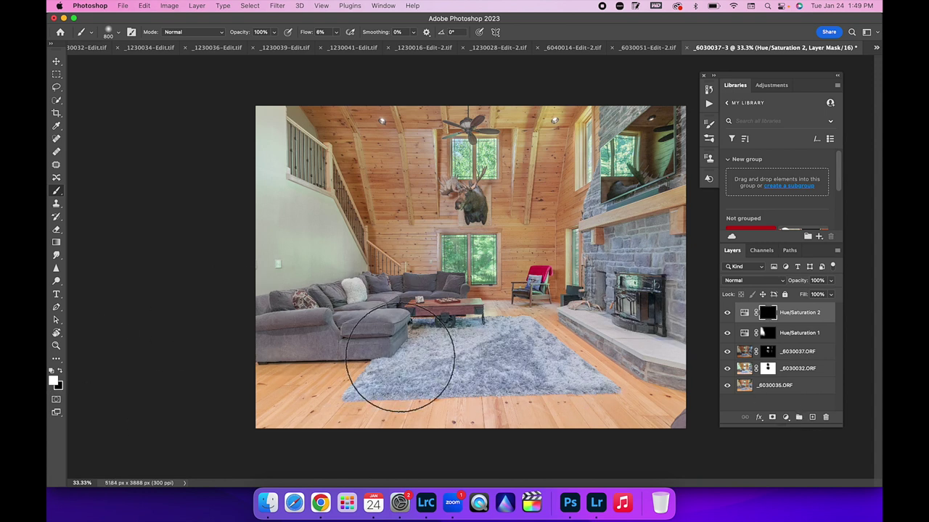
pyautogui.moveTo(537, 367)
pyautogui.mouseDown()
pyautogui.moveTo(421, 348)
pyautogui.moveTo(473, 376)
pyautogui.moveTo(435, 372)
pyautogui.moveTo(363, 347)
pyautogui.moveTo(477, 322)
pyautogui.moveTo(454, 325)
pyautogui.moveTo(473, 258)
pyautogui.mouseUp()
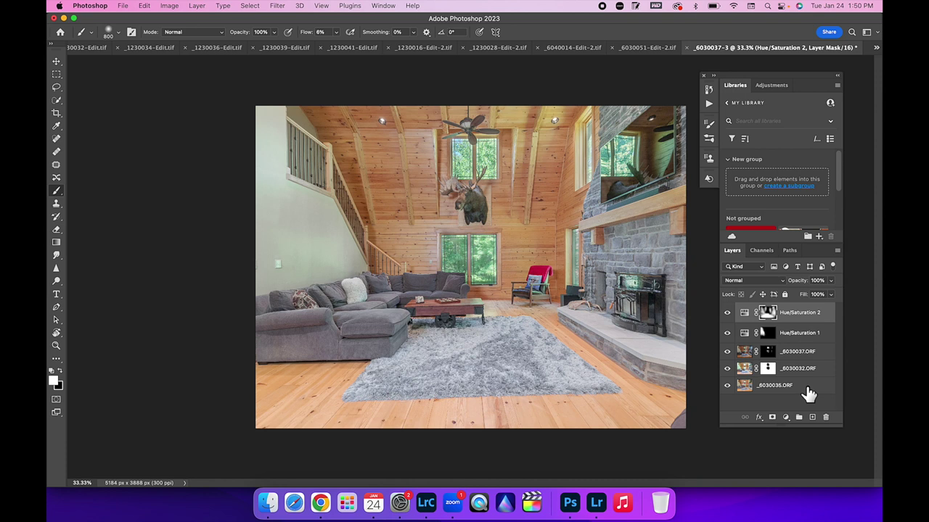
pyautogui.click(802, 390)
pyautogui.rightClick(796, 391)
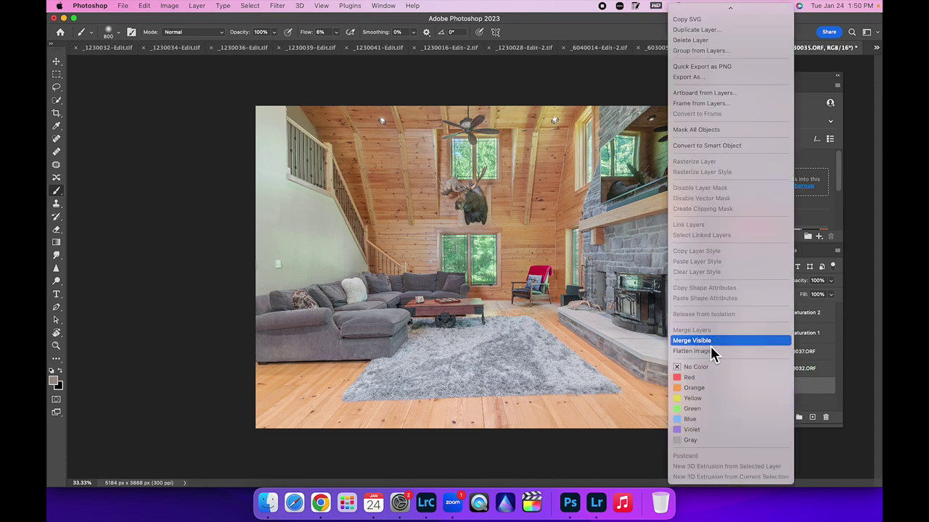
pyautogui.click(704, 351)
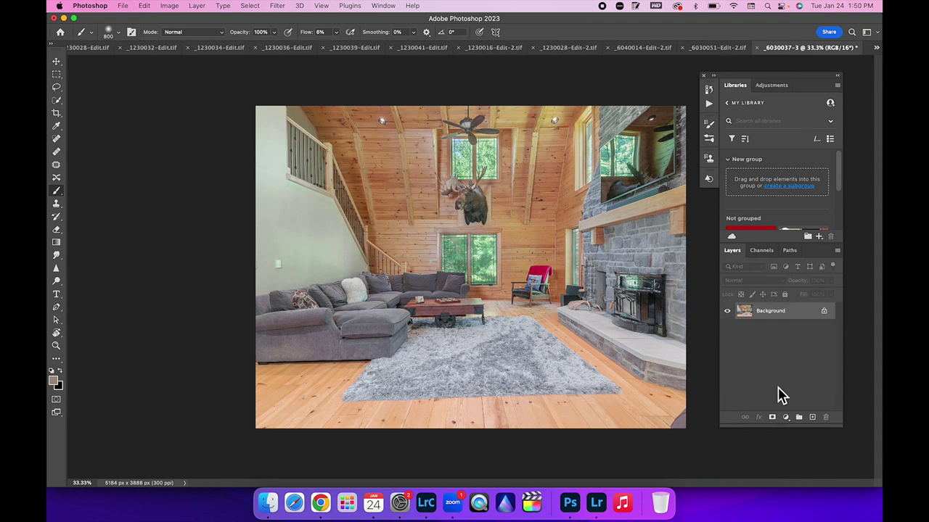
# Copy the flattened image to Layer 1 and unlock the Background so it becomes Layer 0
pyautogui.press('super+j')
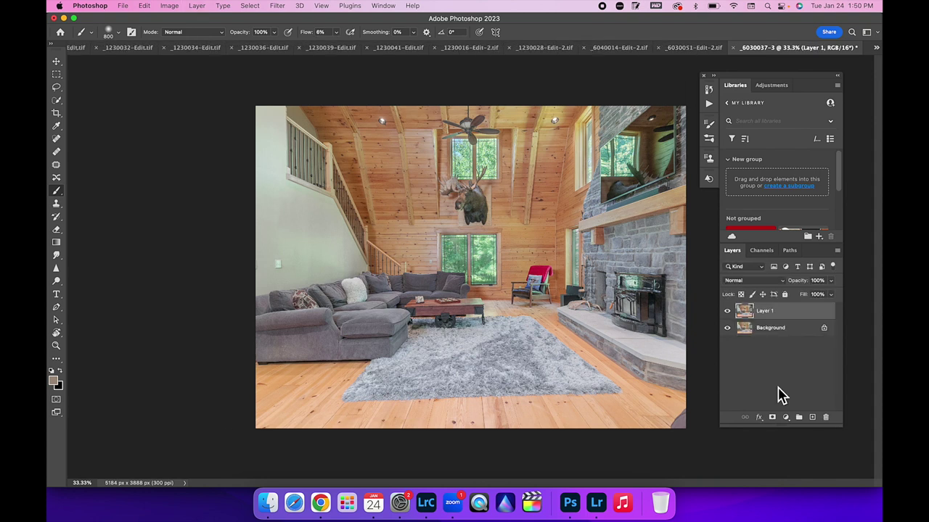
pyautogui.click(823, 329)
# At 100% zoom, trace a closed Pen path around the tilted TV's four corners and top edge
pyautogui.click(57, 309)
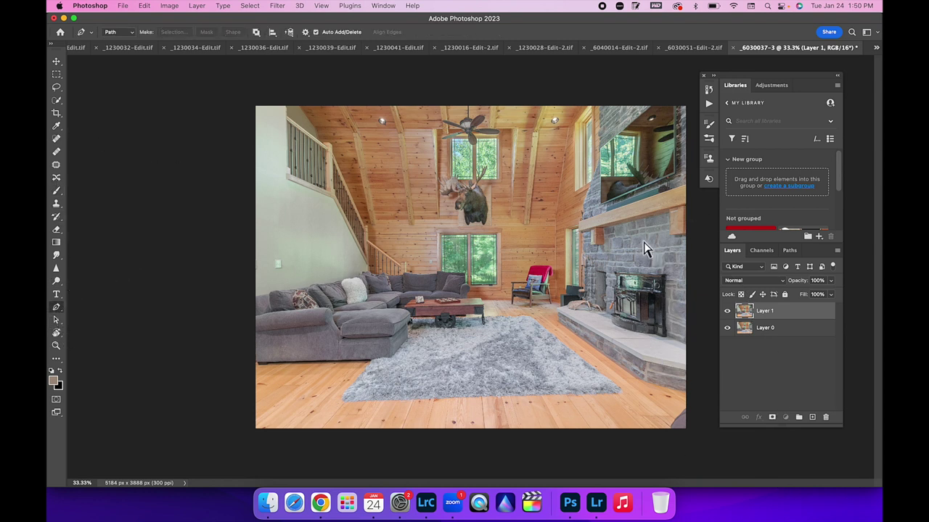
pyautogui.press('super+equal')
pyautogui.press('super+equal')
pyautogui.press('super+equal')
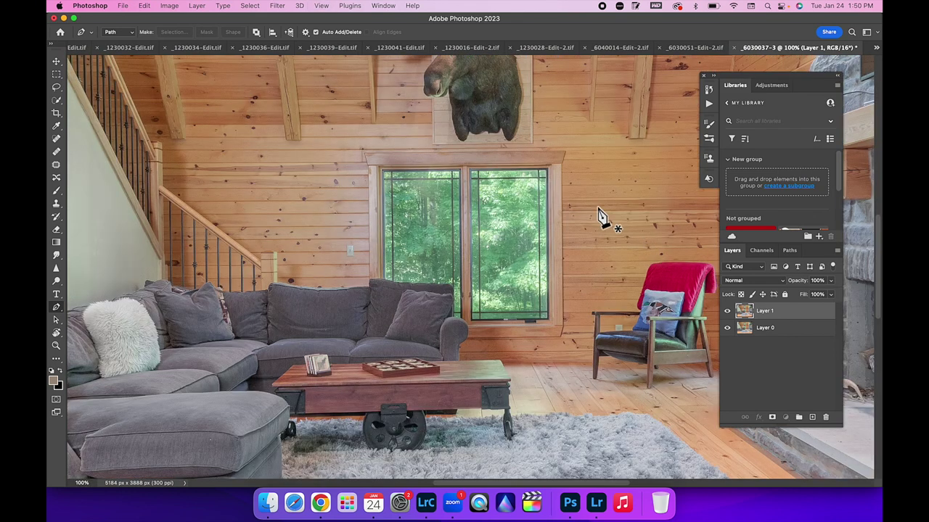
pyautogui.hscroll(10, 601, 216)
pyautogui.scroll(5, 601, 216)
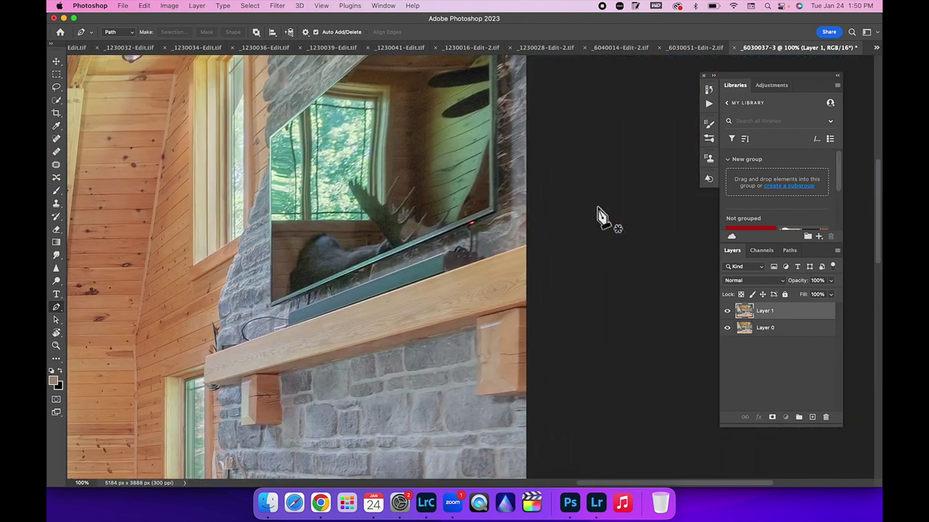
pyautogui.hscroll(-3, 600, 216)
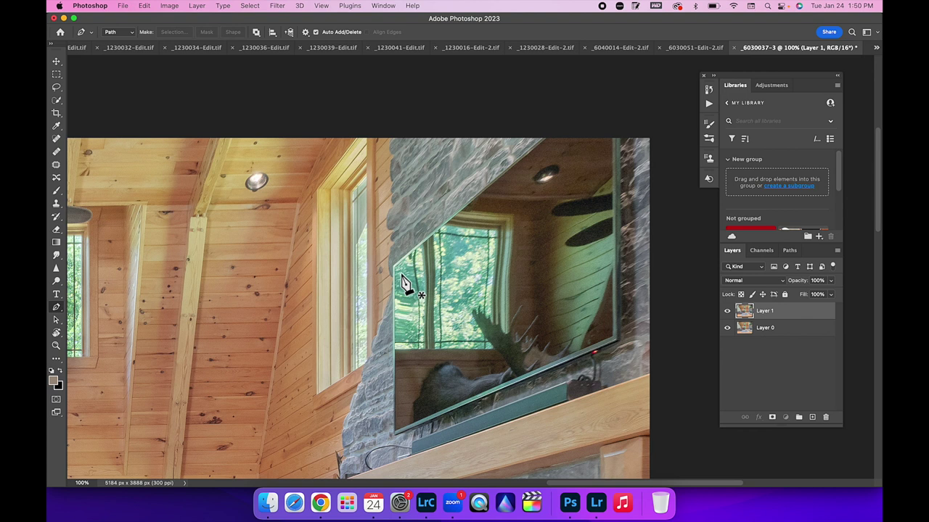
pyautogui.click(394, 266)
pyautogui.click(395, 434)
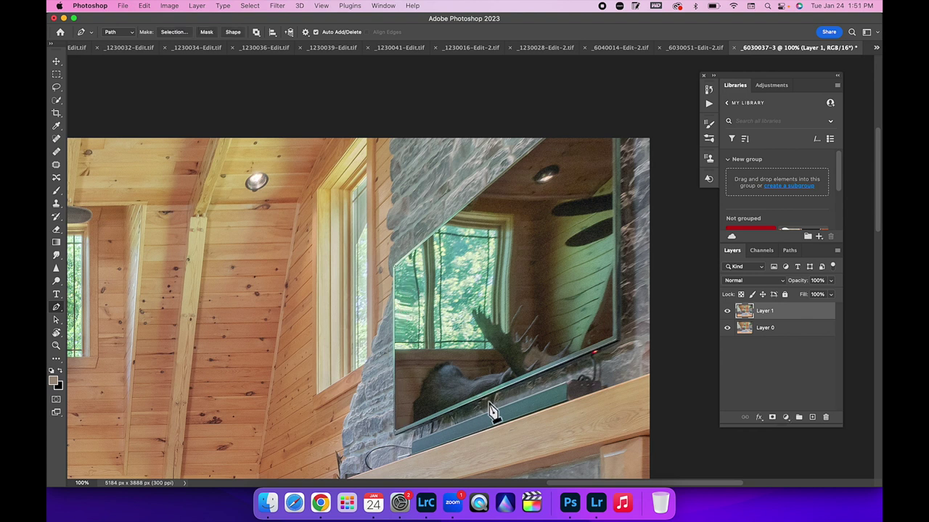
pyautogui.click(614, 339)
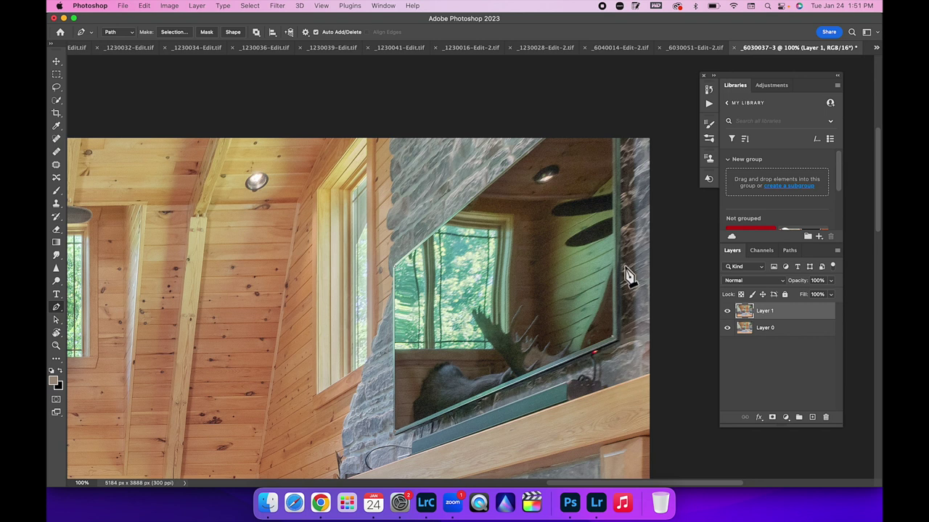
pyautogui.click(614, 140)
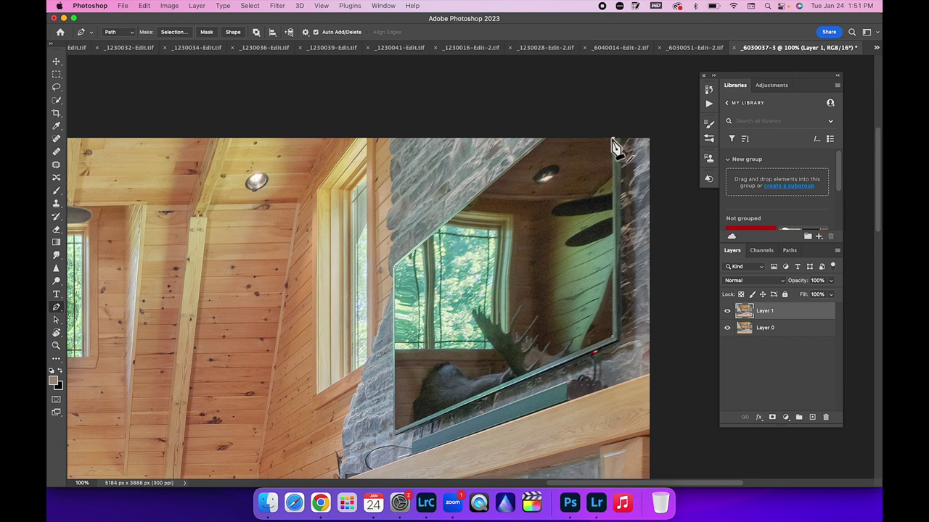
pyautogui.click(547, 137)
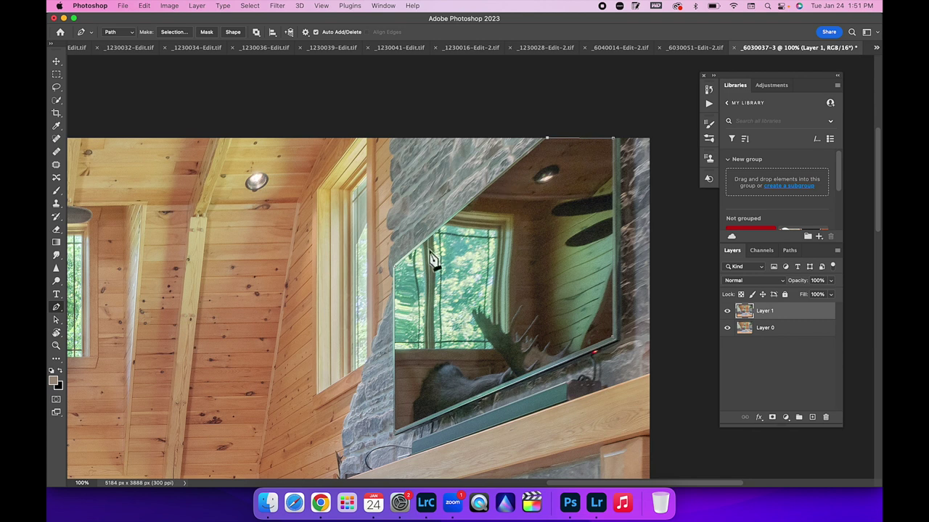
pyautogui.click(394, 268)
# Fill the TV screen path with black on Layer 1
pyautogui.rightClick(437, 261)
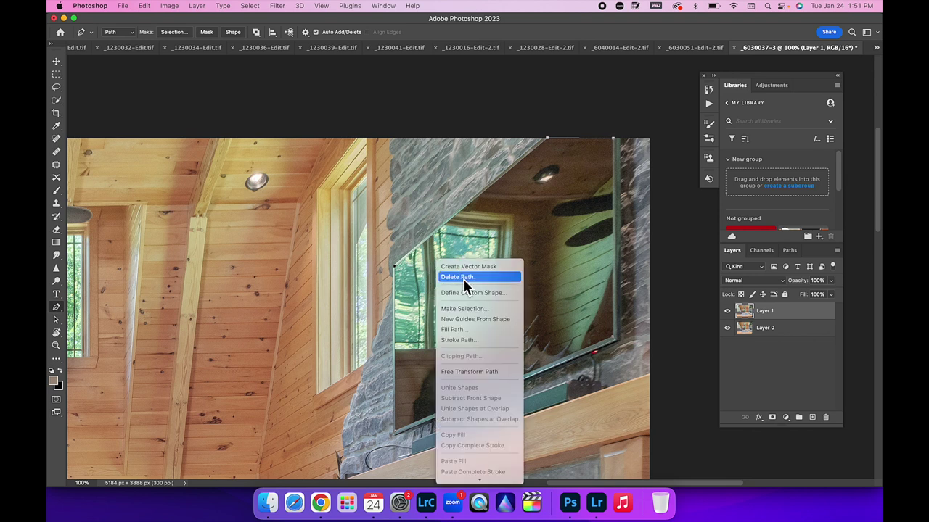
pyautogui.click(463, 331)
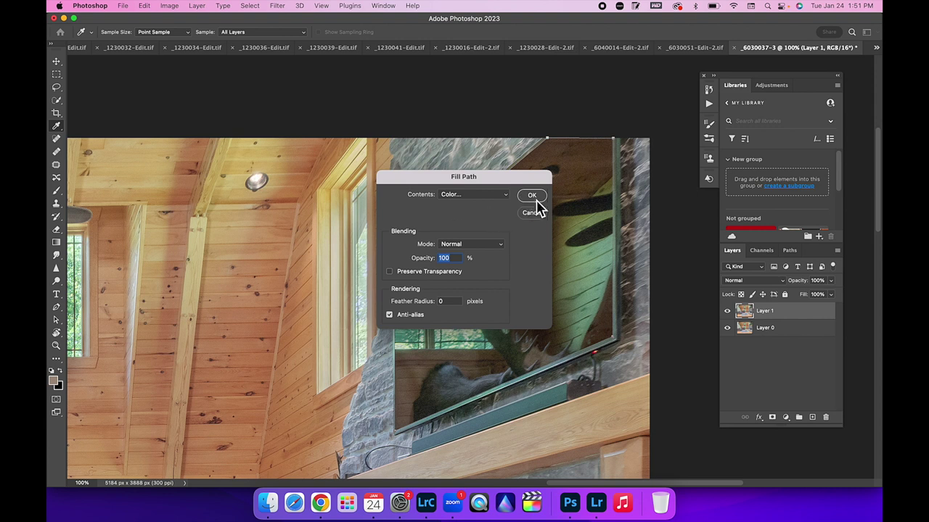
pyautogui.click(532, 198)
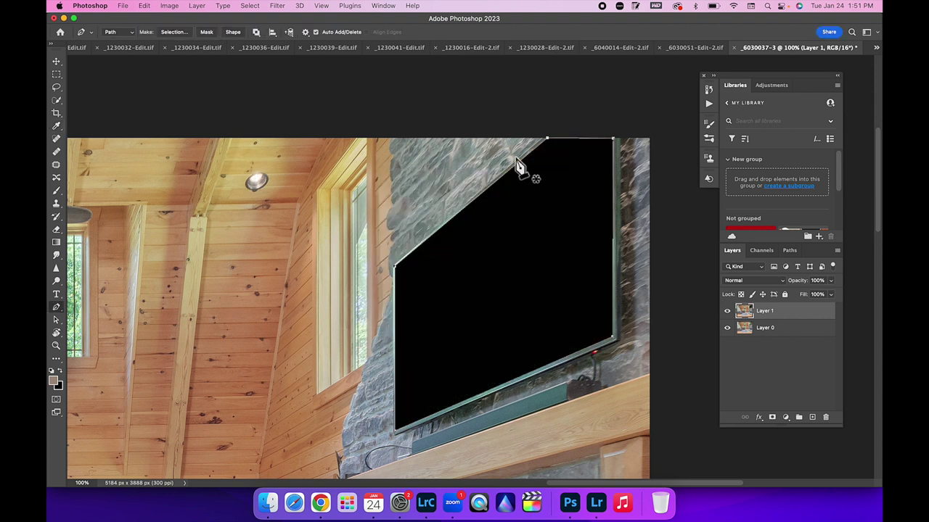
# Lower Layer 1 to 73% opacity, then zoom out and toggle it to compare the darkened TV
pyautogui.click(832, 294)
pyautogui.moveTo(819, 304); pyautogui.dragTo(819, 299)
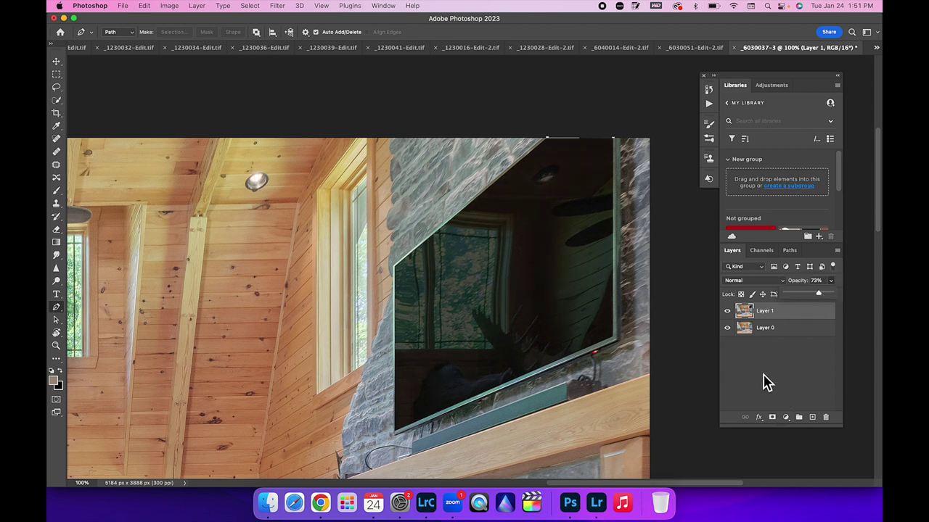
pyautogui.press('super+minus')
pyautogui.press('super+minus')
pyautogui.press('super+minus')
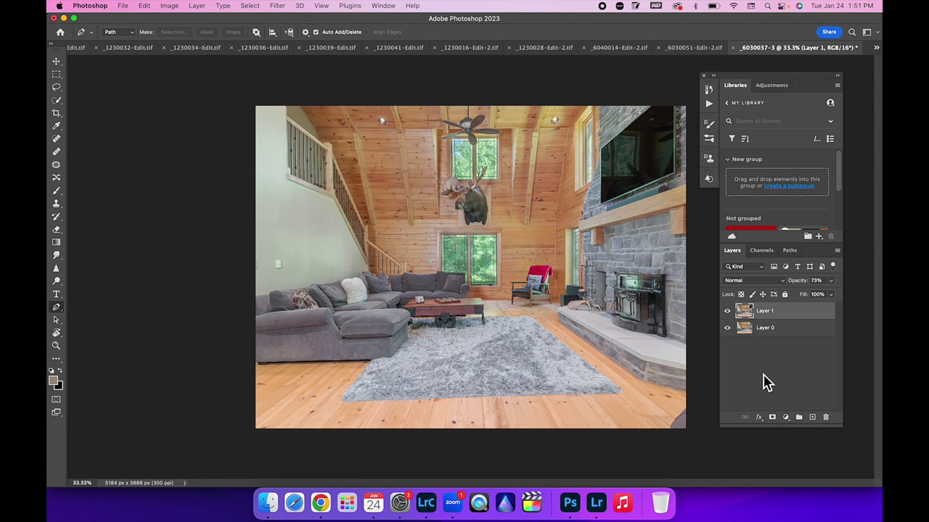
pyautogui.click(728, 311)
pyautogui.click(728, 311)
pyautogui.click(727, 311)
pyautogui.click(728, 311)
# Flatten Layer 0 and Layer 1 into a single Background with the darkened TV
pyautogui.rightClick(797, 339)
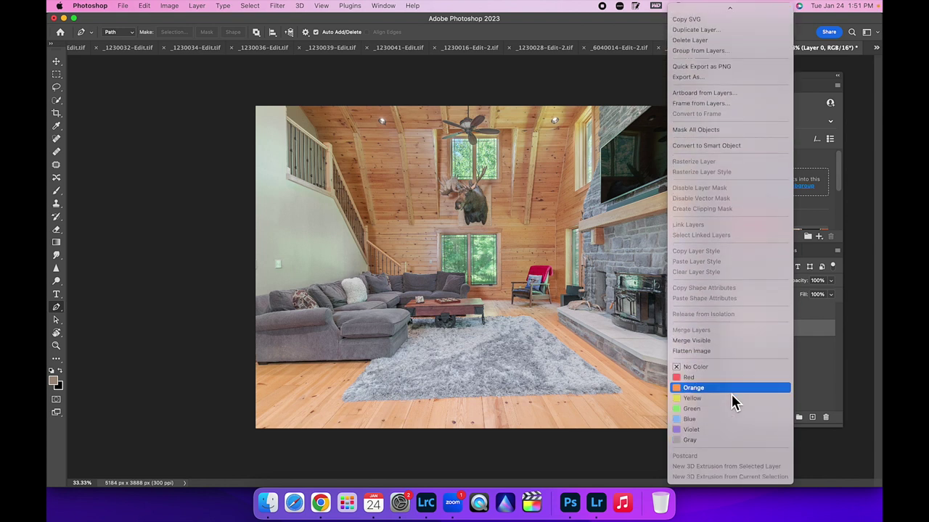
pyautogui.click(719, 351)
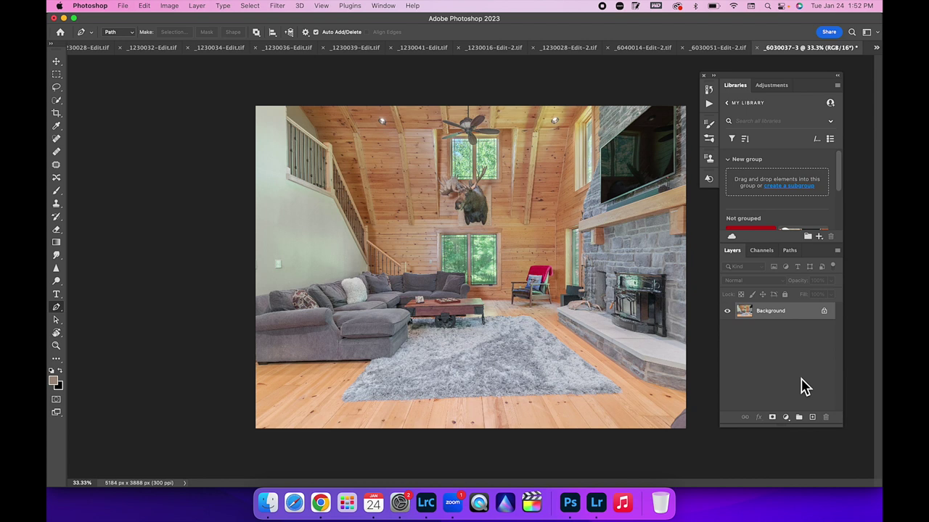
# Duplicate the Background to Layer 1 and apply Filter > Blur > Average to it
pyautogui.press('super+j')
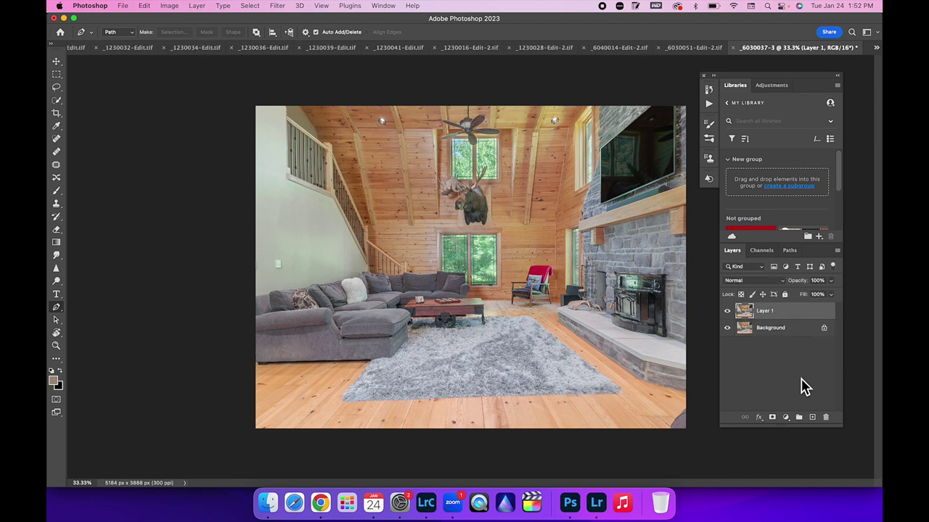
pyautogui.click(277, 6)
pyautogui.moveTo(288, 134)
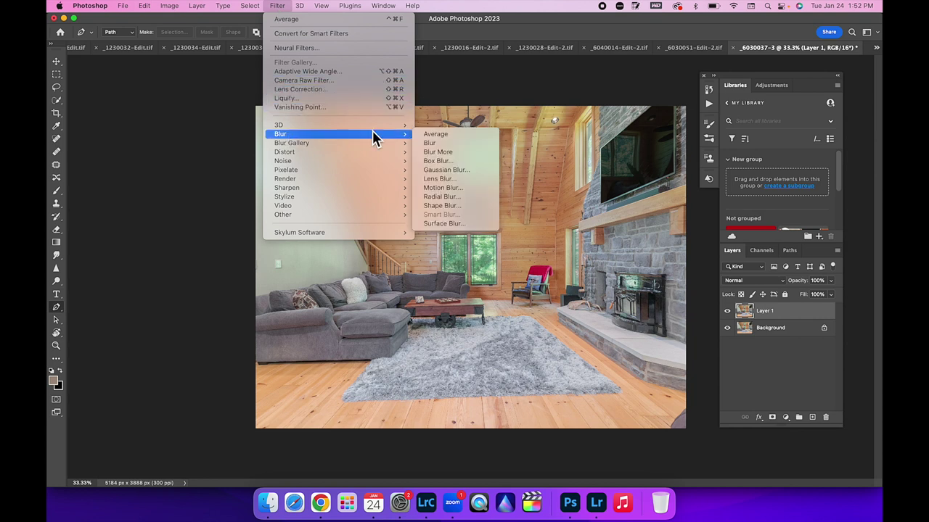
pyautogui.click(454, 136)
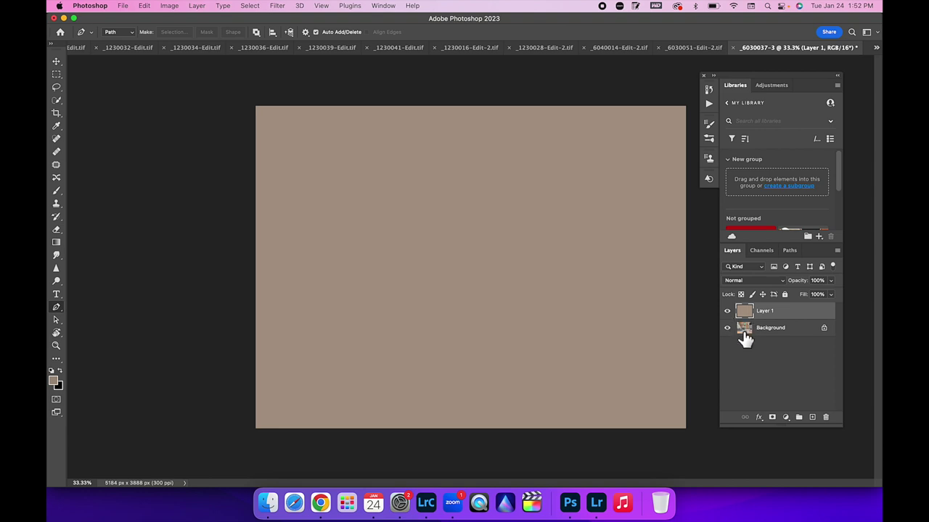
# Add a Curves layer with its gray point sampled from the averaged beige, then hide Layer 1
pyautogui.click(786, 418)
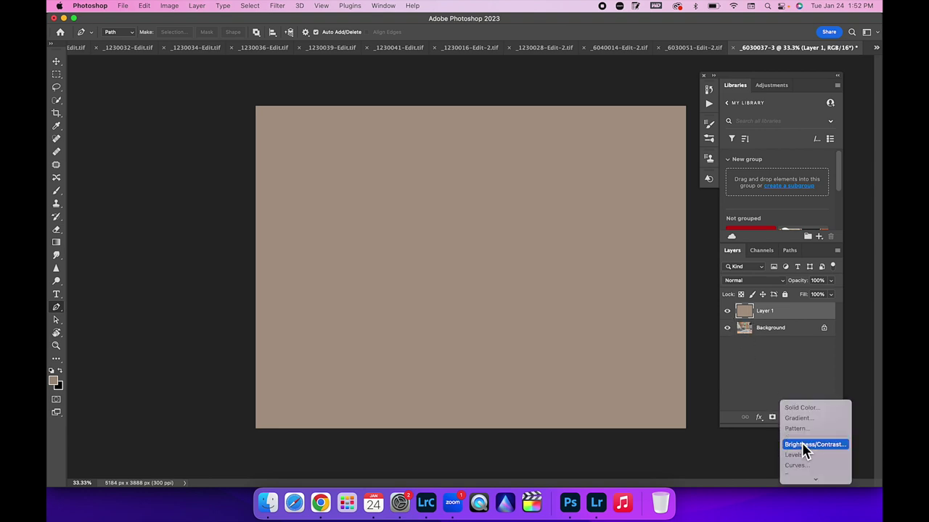
pyautogui.click(798, 396)
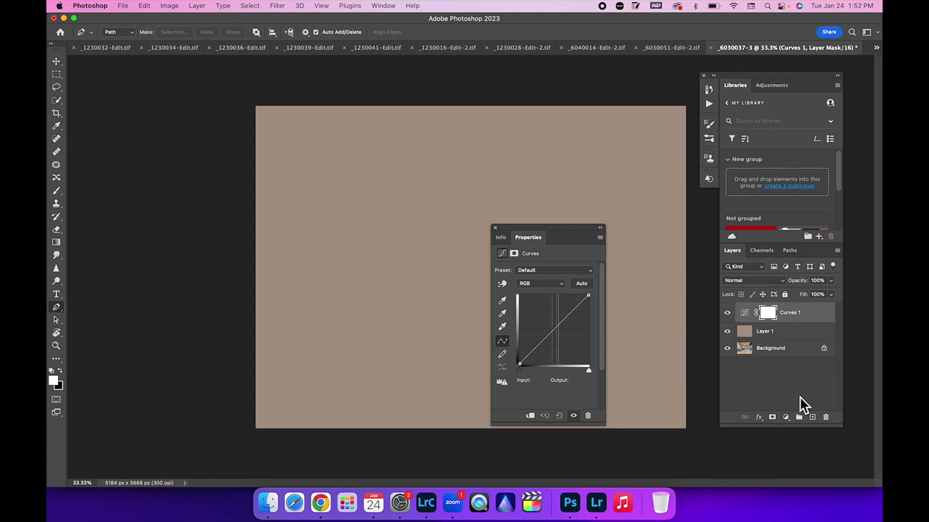
pyautogui.click(503, 314)
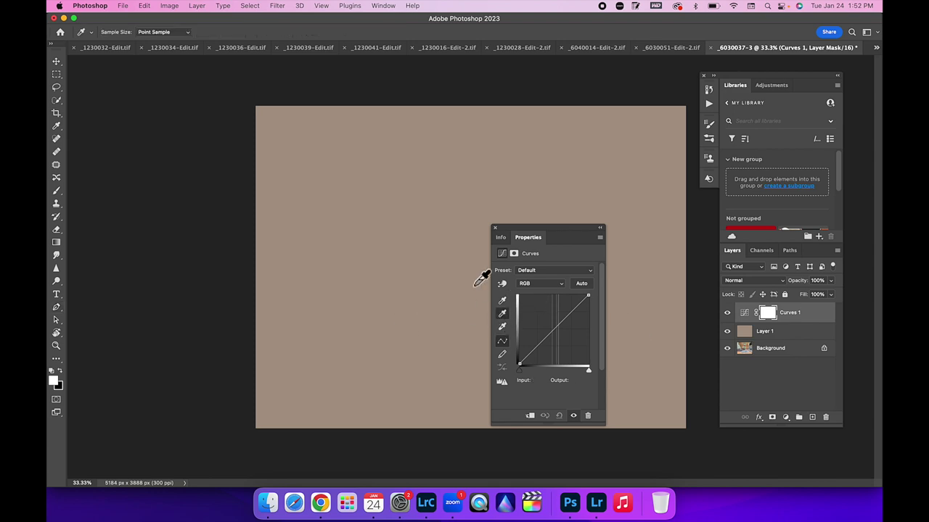
pyautogui.click(425, 249)
pyautogui.click(496, 229)
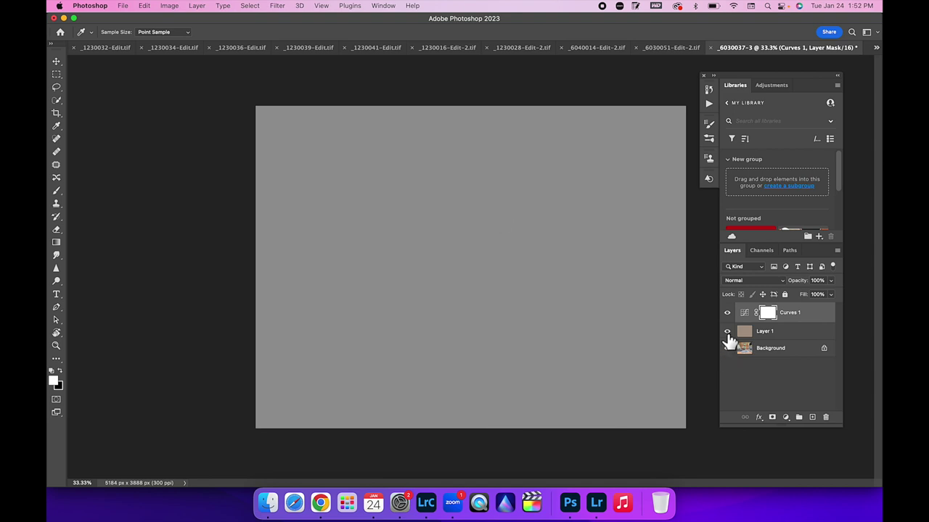
pyautogui.click(728, 331)
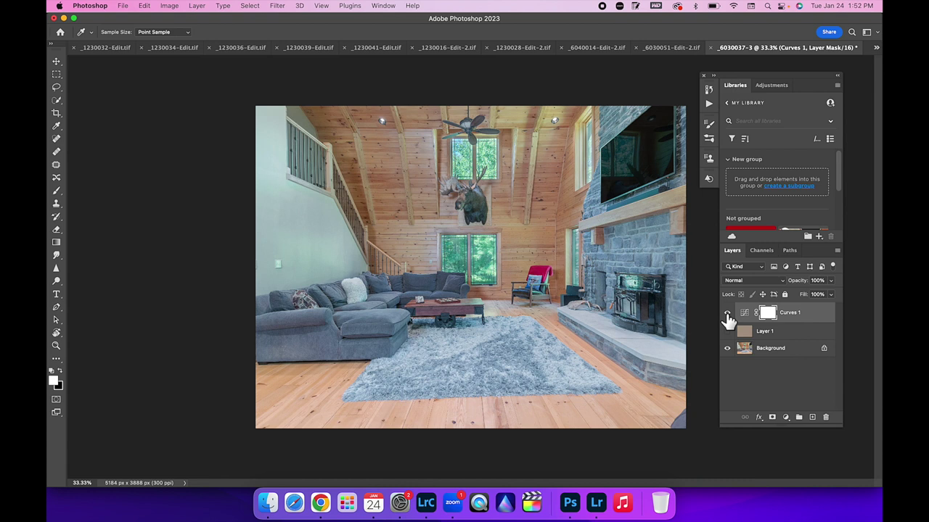
pyautogui.click(727, 314)
pyautogui.click(727, 314)
pyautogui.click(727, 314)
pyautogui.click(727, 313)
# Reduce Curves 1 to 67% opacity and compare the photo with and without it
pyautogui.click(831, 294)
pyautogui.moveTo(823, 293); pyautogui.dragTo(817, 296)
pyautogui.click(728, 314)
pyautogui.click(728, 314)
pyautogui.click(728, 314)
pyautogui.click(728, 313)
pyautogui.click(728, 314)
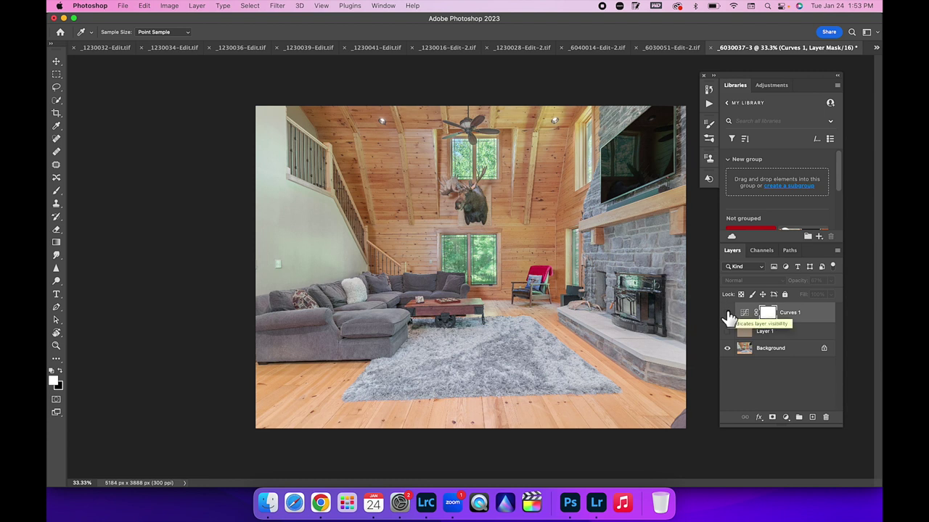
pyautogui.click(728, 314)
pyautogui.click(728, 314)
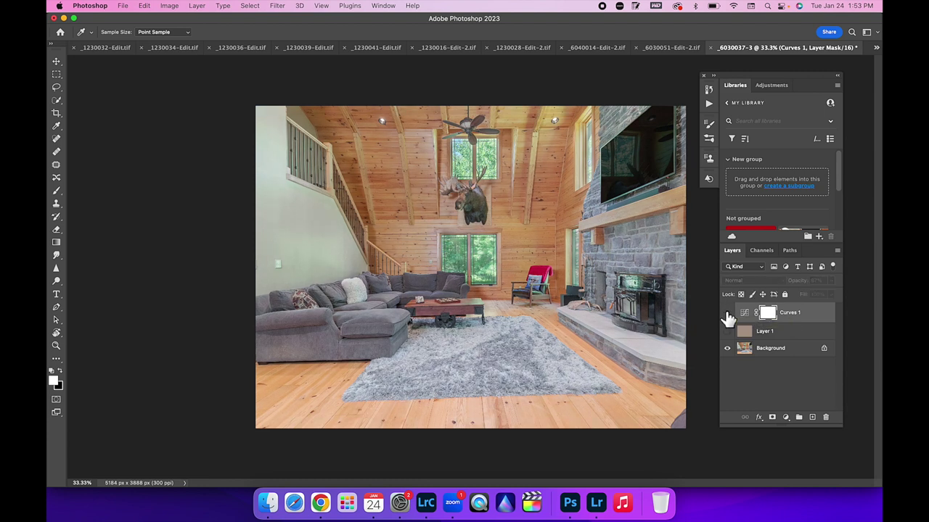
pyautogui.click(728, 314)
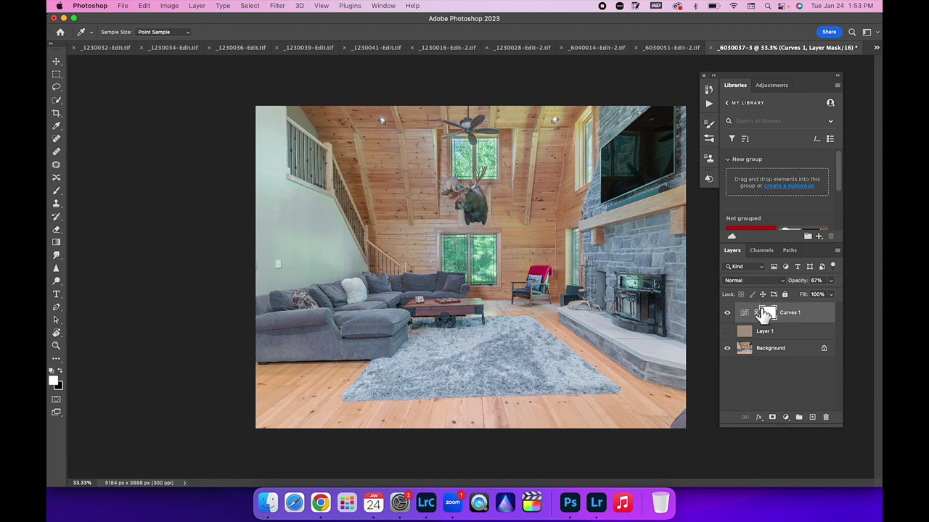
# Flatten the image, discarding hidden Layer 1, save _6030032-Edit-2.tif, and go to Lightroom Classic
pyautogui.press('p')
pyautogui.rightClick(794, 354)
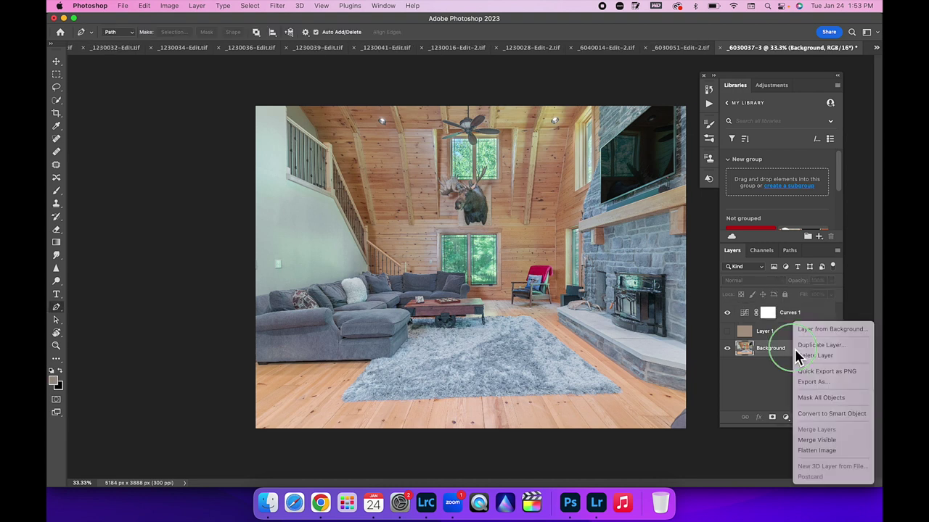
pyautogui.click(814, 450)
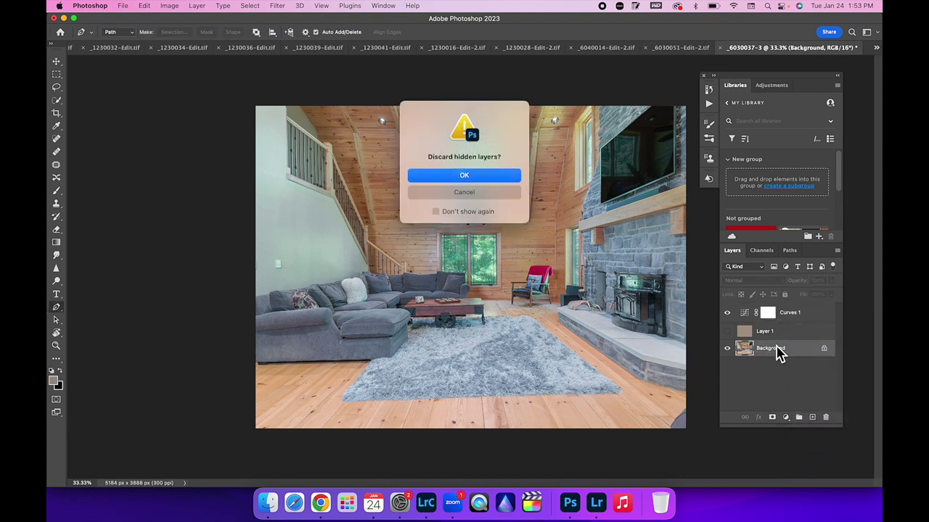
pyautogui.click(470, 177)
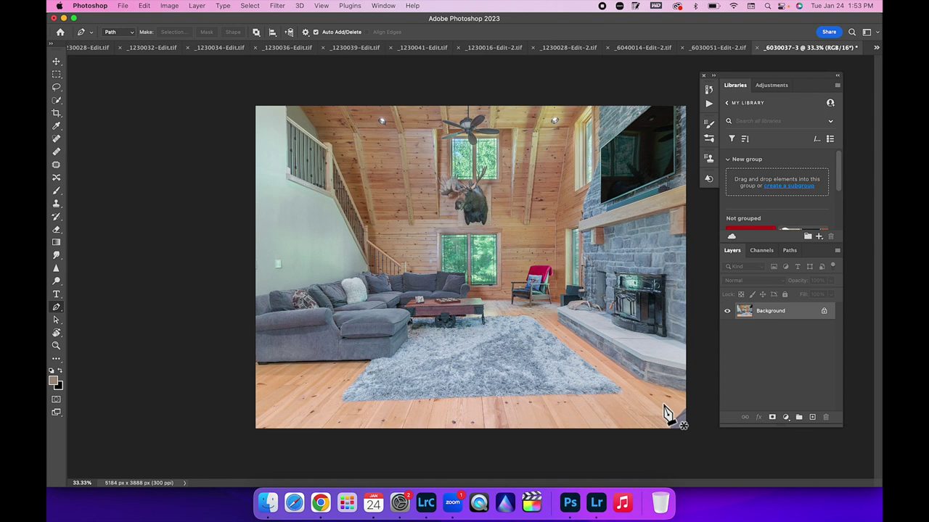
pyautogui.press('super+s')
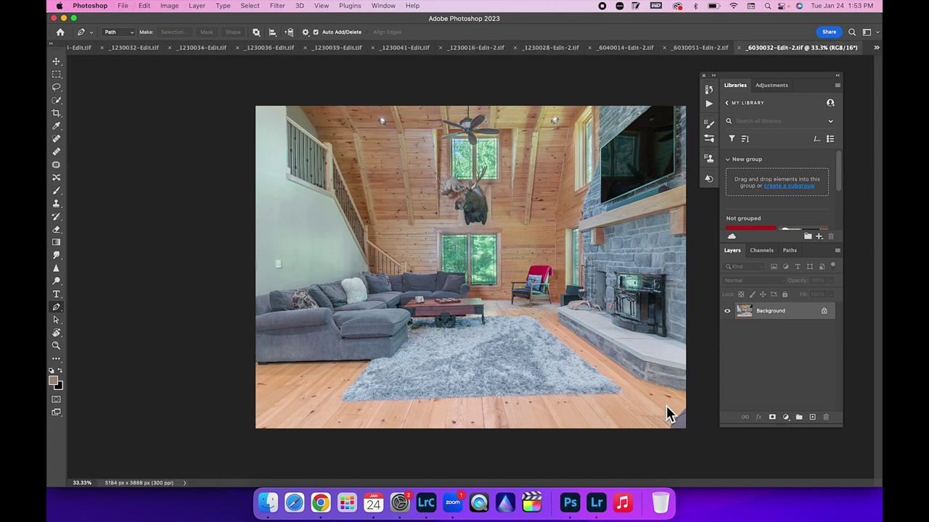
pyautogui.click(426, 504)
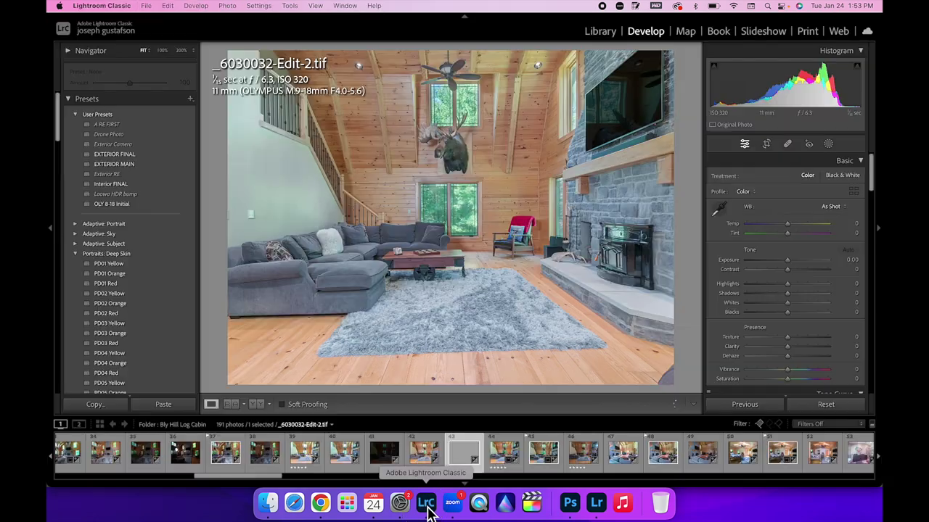
# Apply the Interior FINAL user preset and drag Blacks down to -61
pyautogui.click(120, 185)
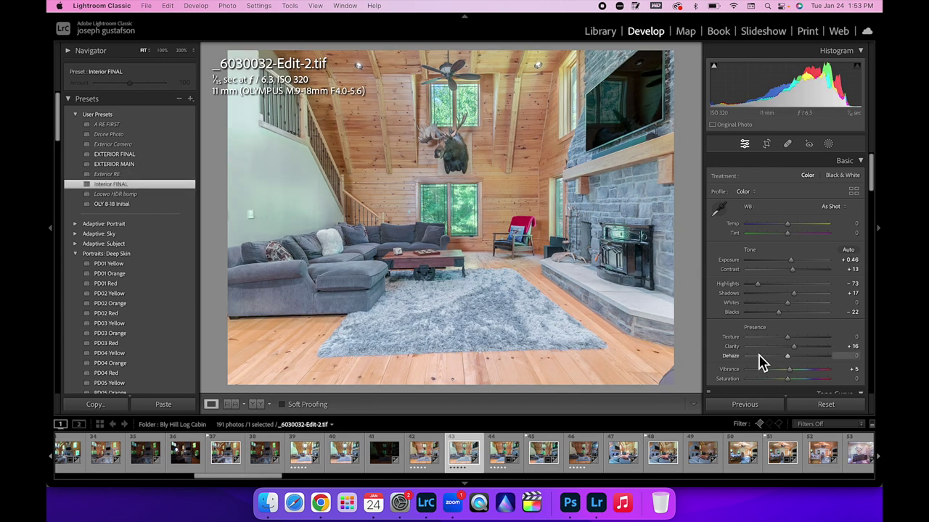
pyautogui.moveTo(778, 313); pyautogui.dragTo(771, 317)
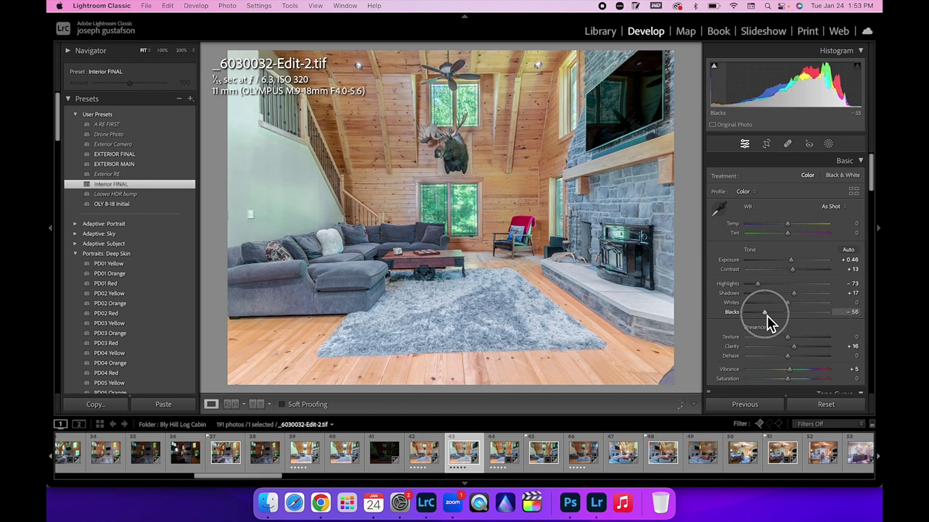